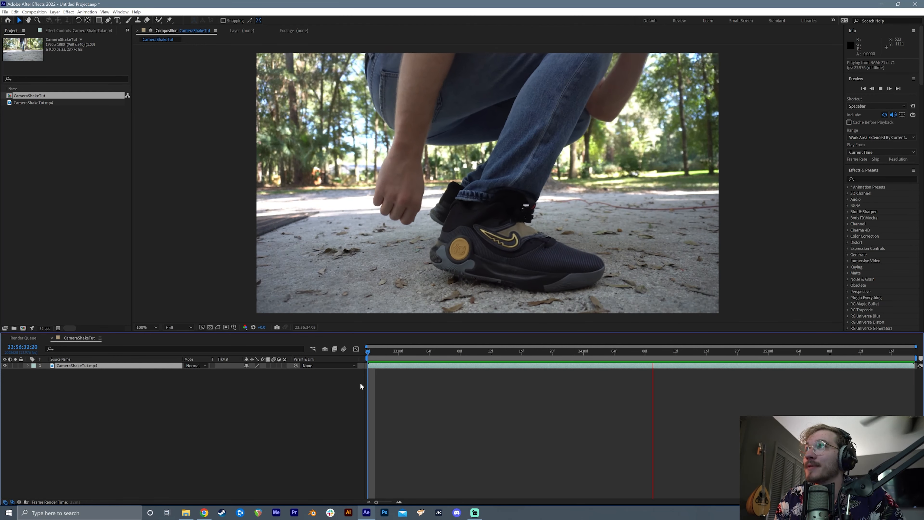
Stop playback, add a null object above the footage layer, and rename it "camera" including the quotation marks
{"action": "key", "text": "space"}
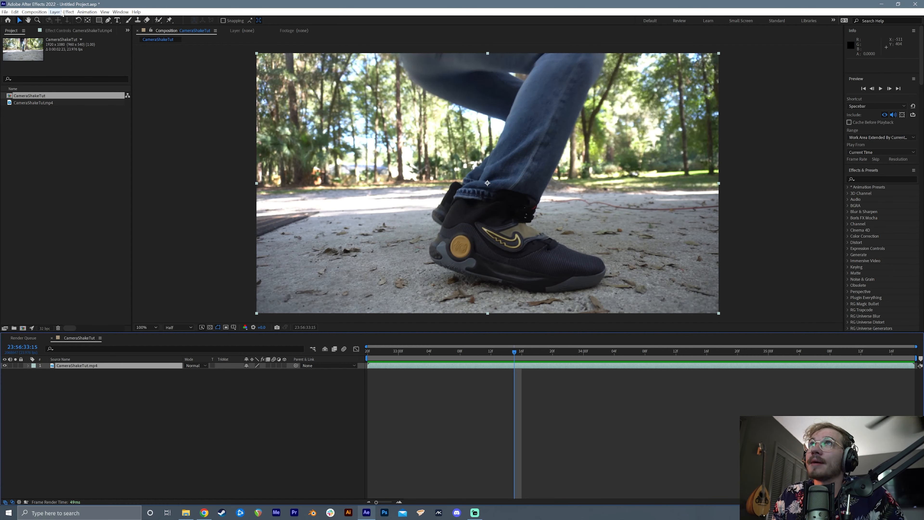
{"action": "left_click", "coordinate": [59, 12]}
{"action": "mouse_move", "coordinate": [138, 20]}
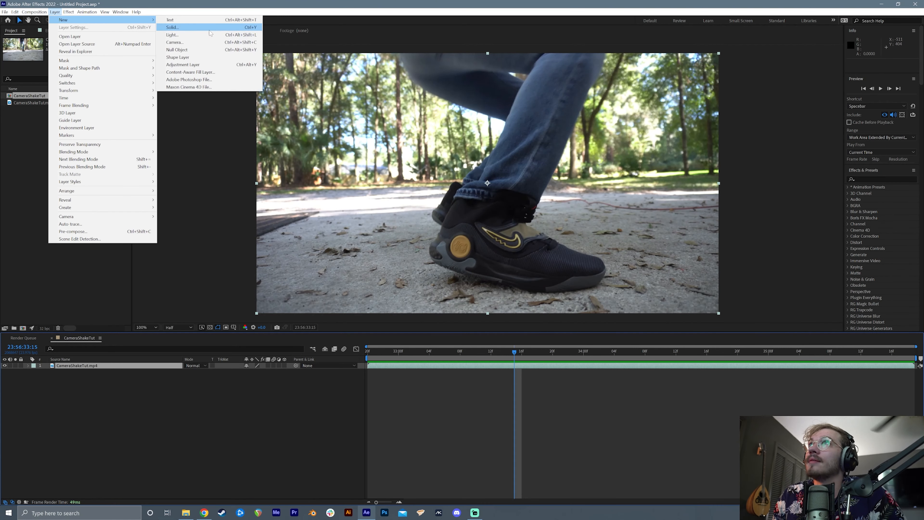
{"action": "left_click", "coordinate": [177, 50]}
{"action": "right_click", "coordinate": [59, 368]}
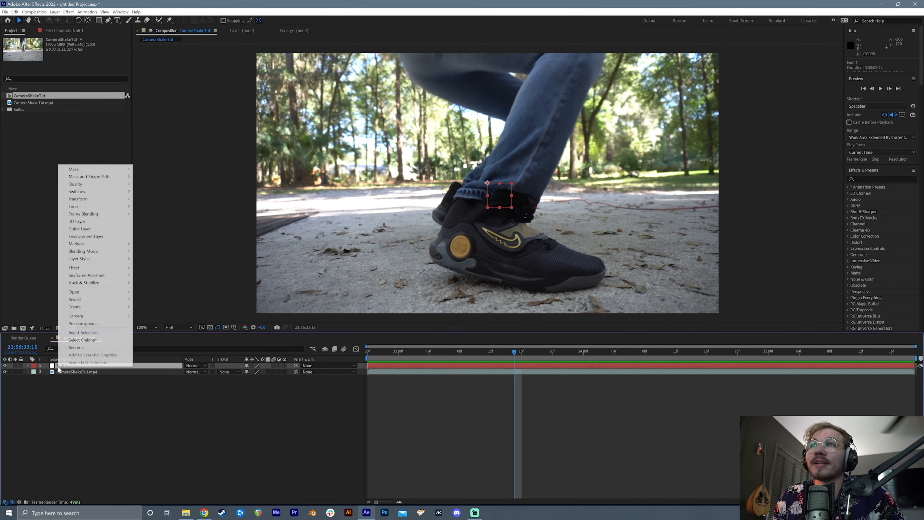
{"action": "left_click", "coordinate": [72, 348]}
{"action": "type", "text": "\"camera"}
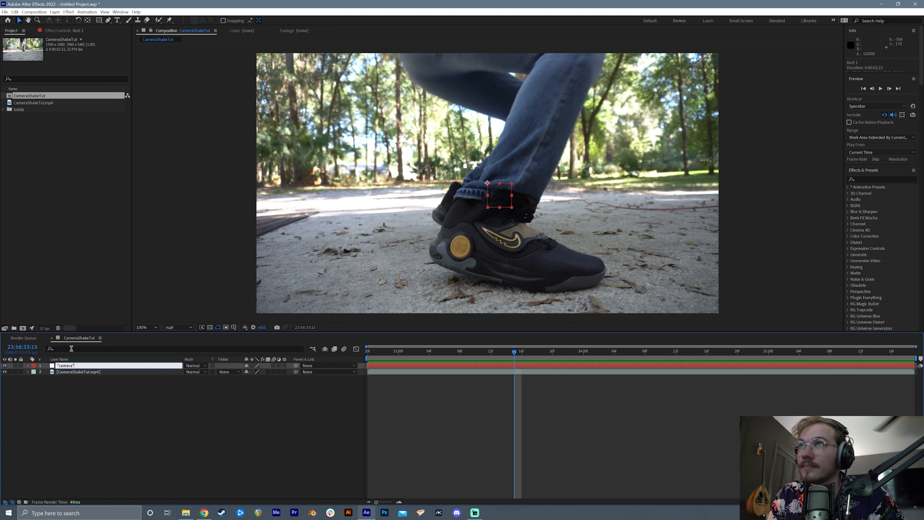
{"action": "left_click", "coordinate": [71, 382]}
Parent the CameraShakeTut.mp4 layer to the "camera" null and scale the footage to 105%
{"action": "left_click", "coordinate": [70, 372]}
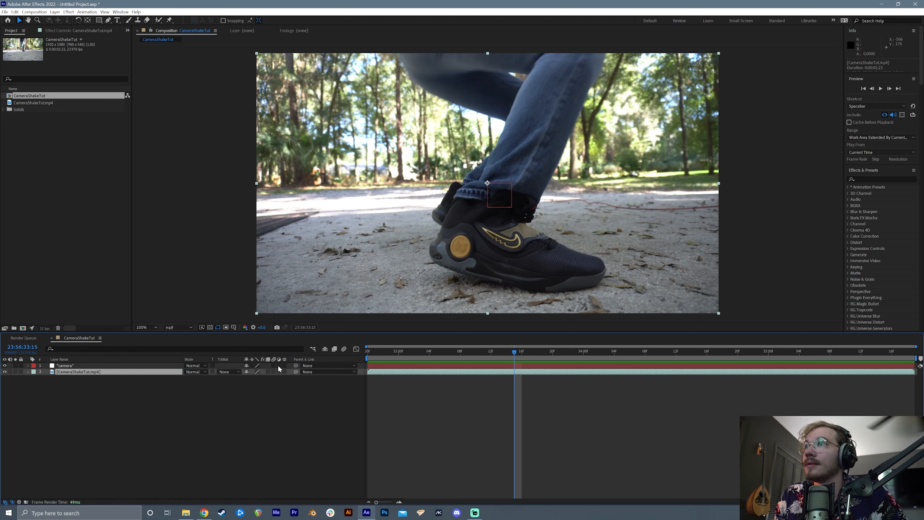
{"action": "left_click_drag", "start_coordinate": [296, 371], "coordinate": [63, 367]}
{"action": "key", "text": "s"}
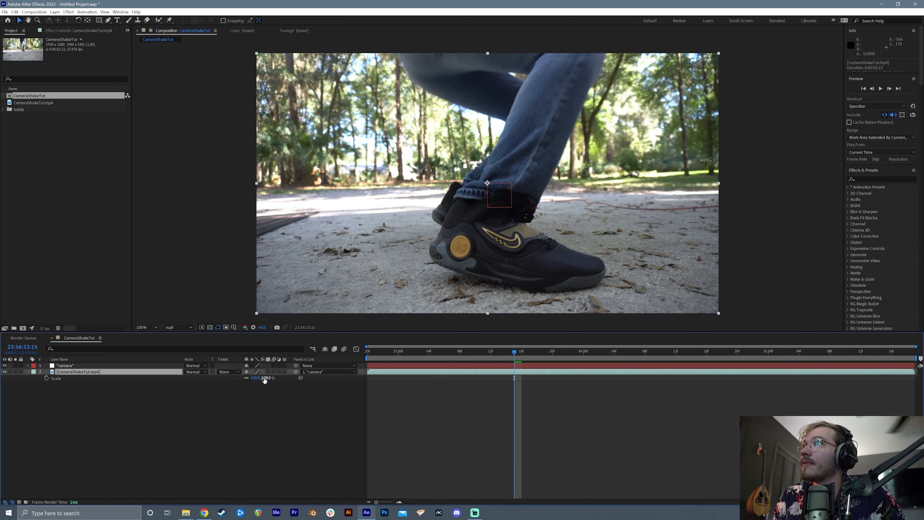
{"action": "left_click_drag", "start_coordinate": [264, 379], "coordinate": [266, 377]}
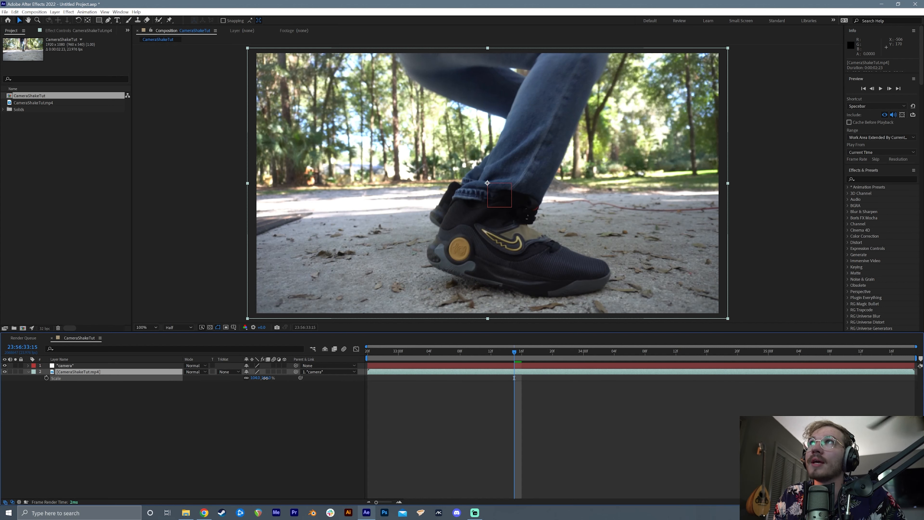
{"action": "left_click_drag", "start_coordinate": [265, 378], "coordinate": [266, 377]}
Add the expression wiggle(3,15) to the "camera" null's Position property
{"action": "left_click", "coordinate": [146, 366]}
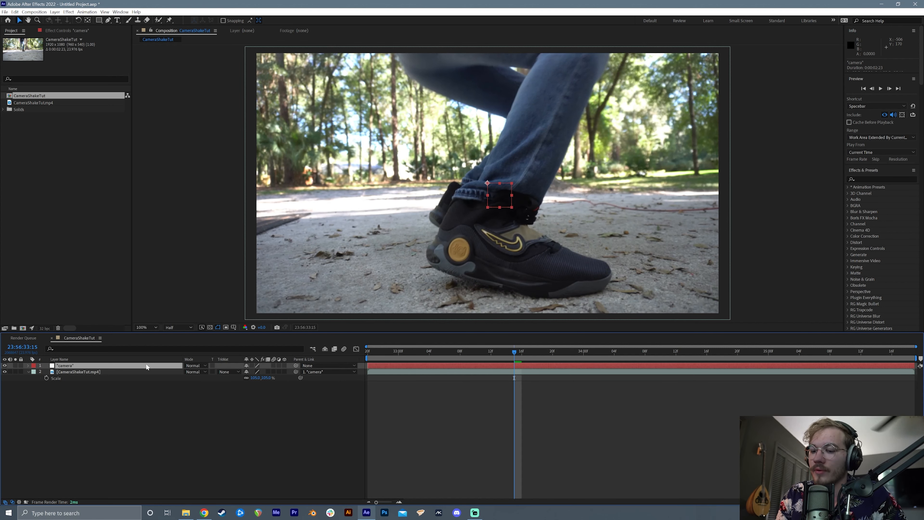
{"action": "key", "text": "p"}
{"action": "left_click", "coordinate": [46, 371], "text": "alt"}
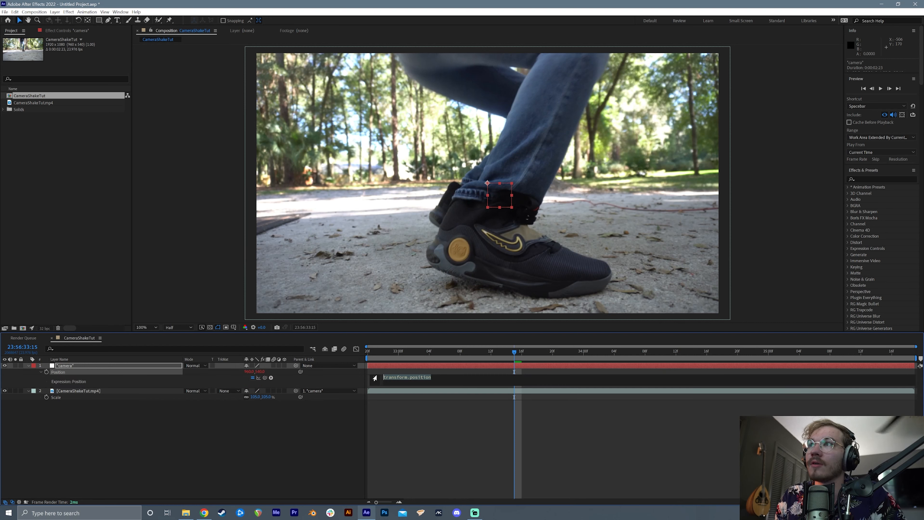
{"action": "type", "text": "wiggle(3,15"}
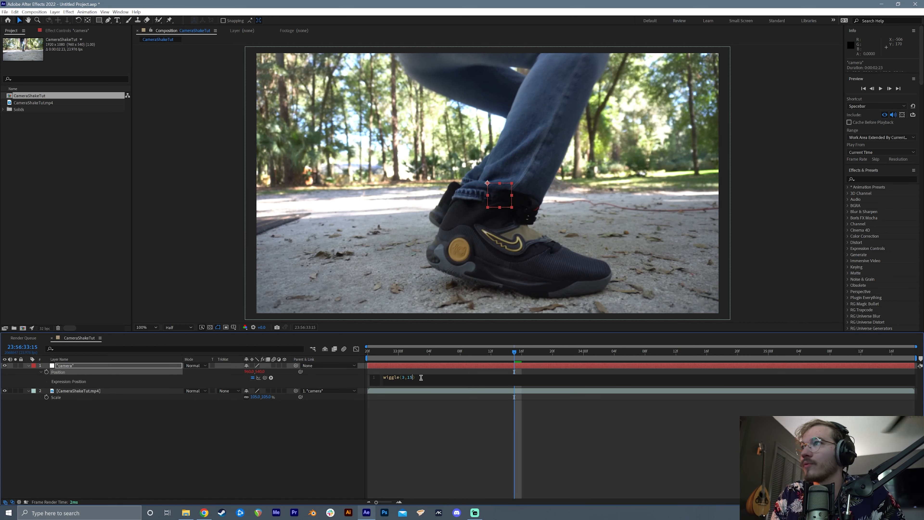
{"action": "left_click", "coordinate": [408, 456]}
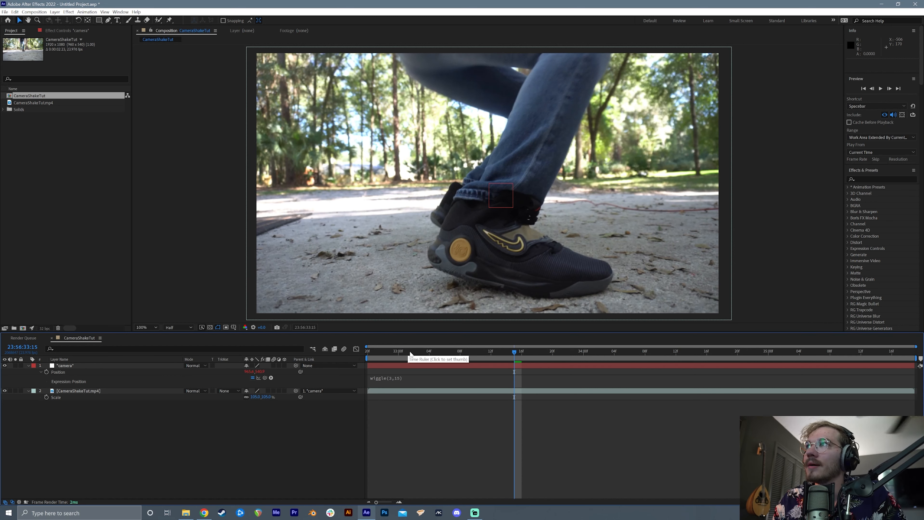
Preview the wiggle shake from the start of the composition
{"action": "left_click_drag", "start_coordinate": [406, 352], "coordinate": [375, 352]}
{"action": "key", "text": "space"}
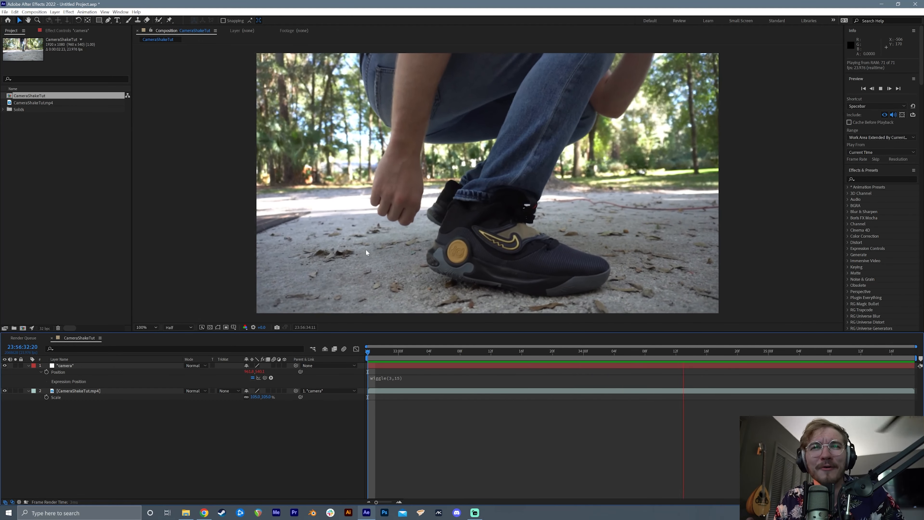
{"action": "key", "text": "space"}
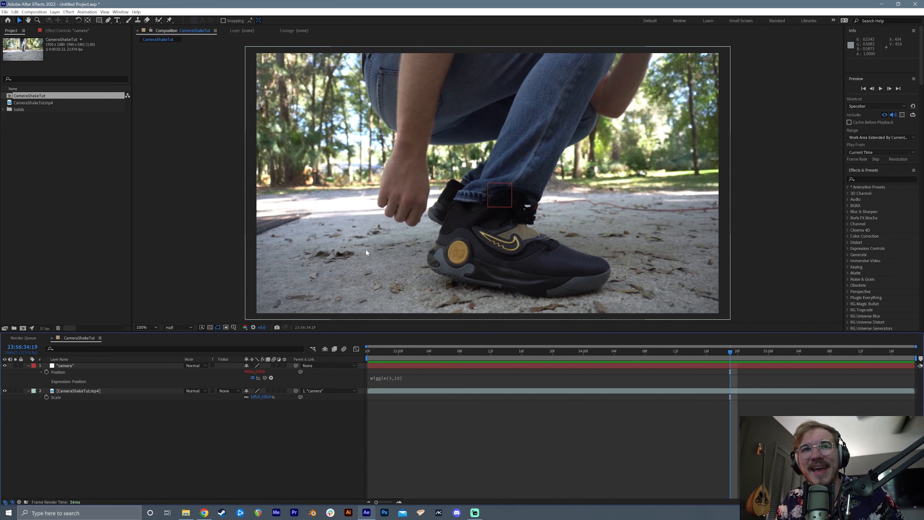
Apply a Slider Control effect to the "camera" null and duplicate it to make a second slider
{"action": "left_click", "coordinate": [522, 353]}
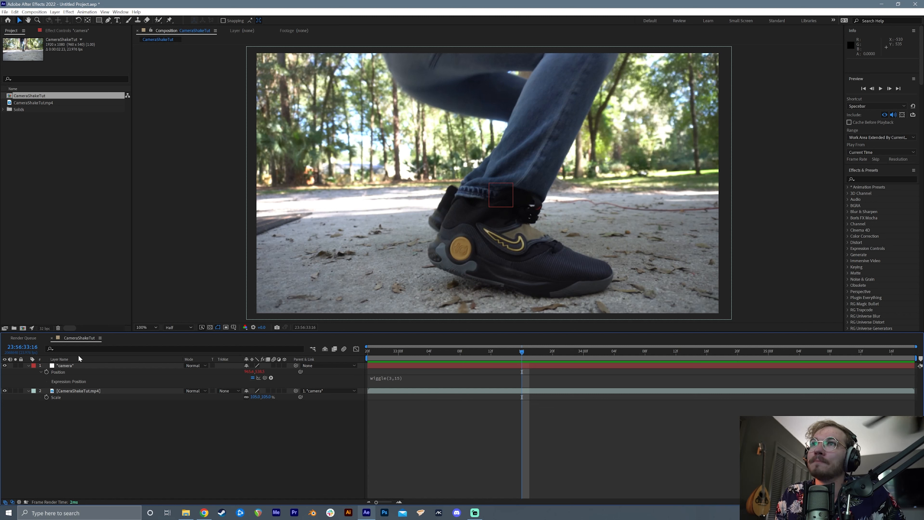
{"action": "left_click", "coordinate": [74, 365]}
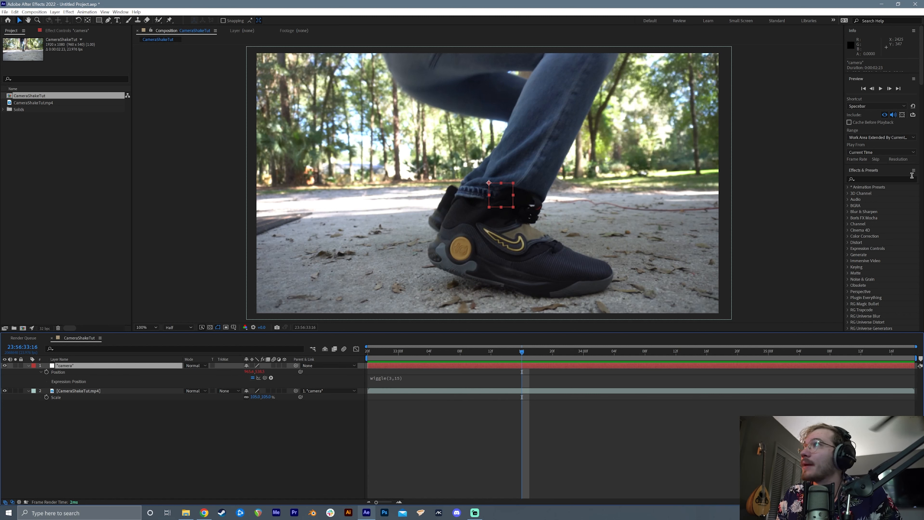
{"action": "key", "text": "ctrl+5"}
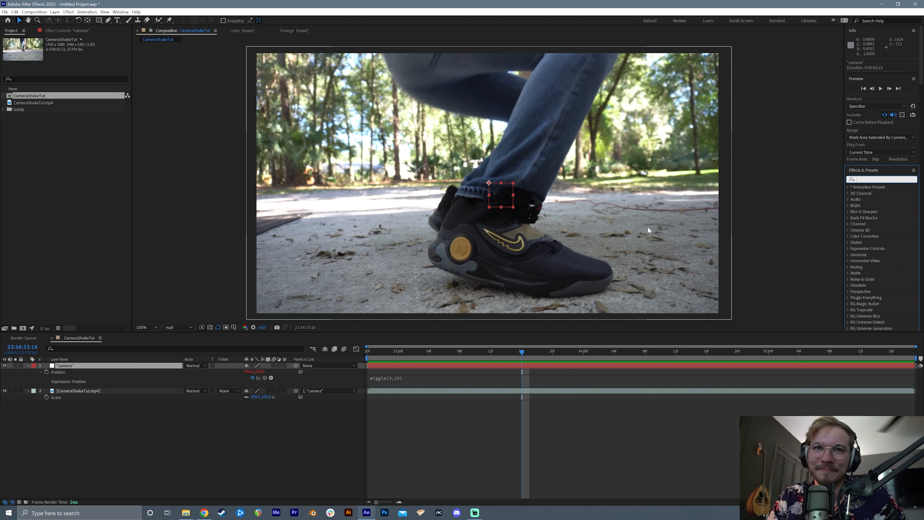
{"action": "type", "text": "slider"}
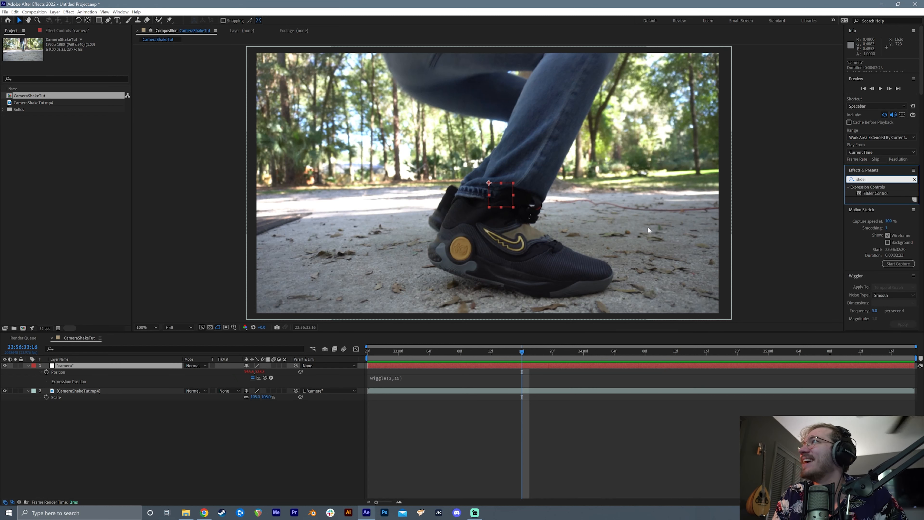
{"action": "left_click_drag", "start_coordinate": [875, 193], "coordinate": [81, 366]}
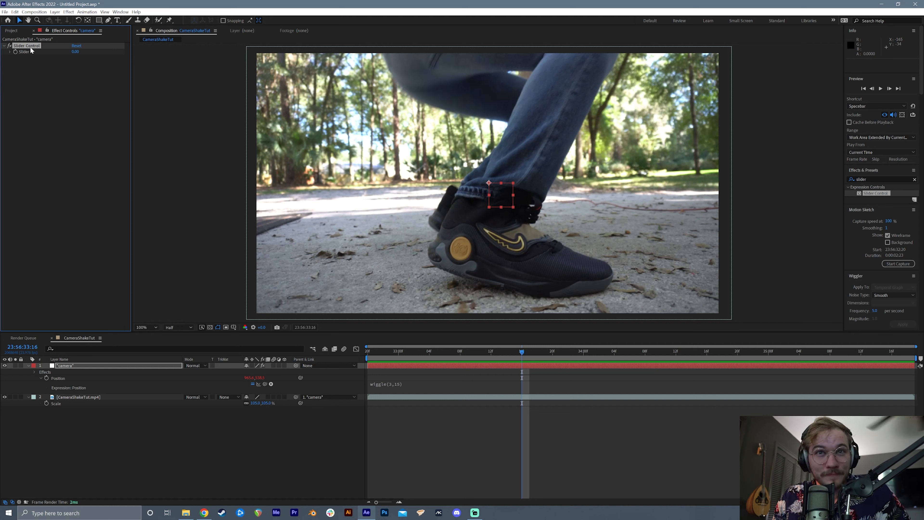
{"action": "key", "text": "ctrl+d"}
{"action": "left_click", "coordinate": [44, 47]}
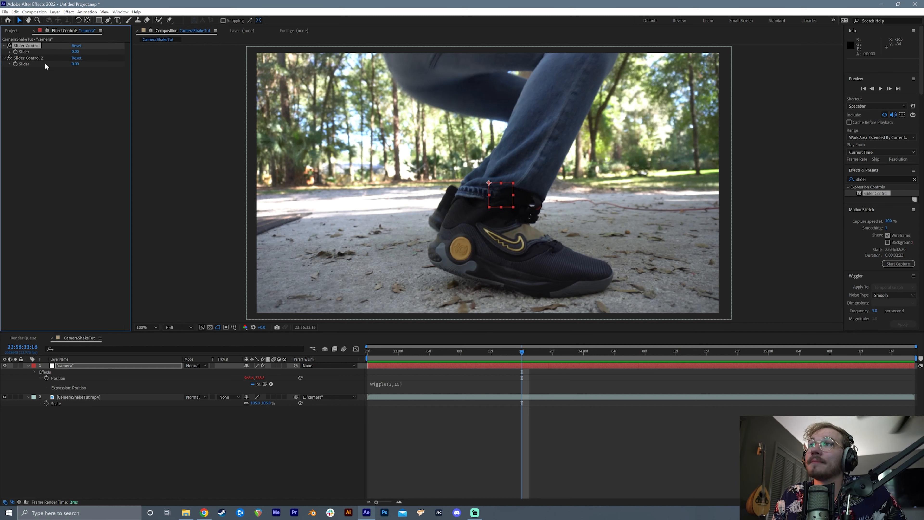
Replace both values in the Position wiggle expression with a link to the first Slider Control's Slider property
{"action": "left_click", "coordinate": [404, 384]}
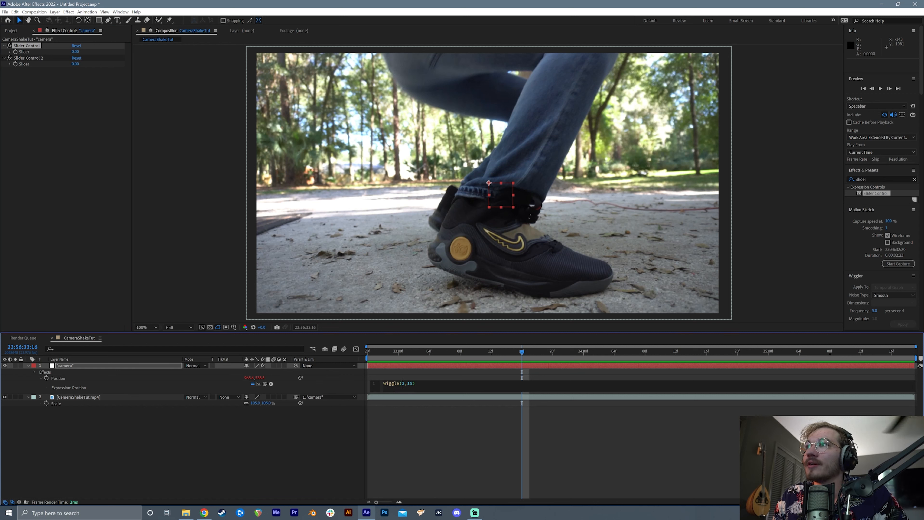
{"action": "left_click_drag", "start_coordinate": [401, 383], "coordinate": [415, 383]}
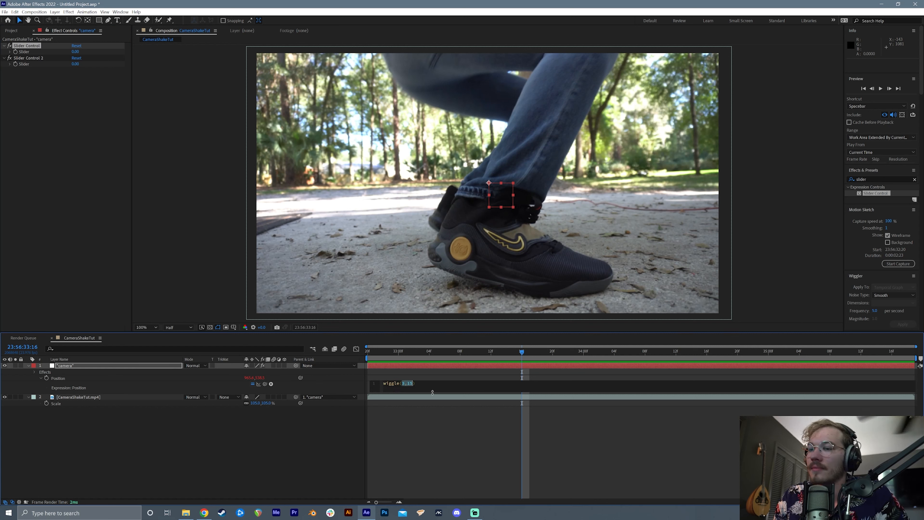
{"action": "key", "text": "BackSpace"}
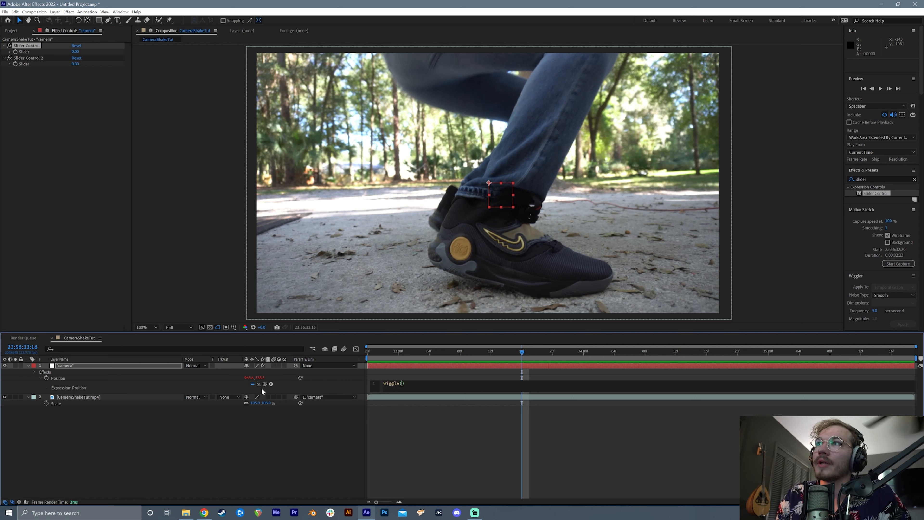
{"action": "left_click_drag", "start_coordinate": [265, 384], "coordinate": [31, 53]}
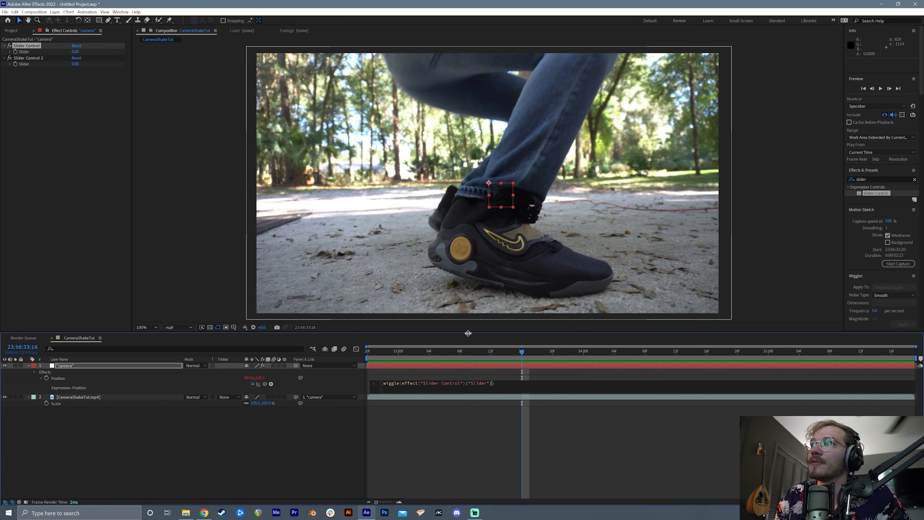
Add a comma and a link to Slider Control 2's Slider property as the second wiggle argument, and apply the expression
{"action": "key", "text": "Left"}
{"action": "key", "text": "shift+Left"}
{"action": "key", "text": "shift+Left"}
{"action": "key", "text": "shift+Left"}
{"action": "key", "text": "shift+Left"}
{"action": "key", "text": "shift+Left"}
{"action": "key", "text": "shift+Left"}
{"action": "key", "text": "shift+Left"}
{"action": "key", "text": "shift+Left"}
{"action": "key", "text": "shift+Left"}
{"action": "key", "text": "shift+Left"}
{"action": "key", "text": "shift+Left"}
{"action": "key", "text": "shift+Left"}
{"action": "key", "text": "shift+Left"}
{"action": "key", "text": "shift+Left"}
{"action": "key", "text": "shift+Left"}
{"action": "key", "text": "shift+Left"}
{"action": "key", "text": "shift+Left"}
{"action": "key", "text": "shift+Left"}
{"action": "key", "text": "shift+Left"}
{"action": "key", "text": "shift+Left"}
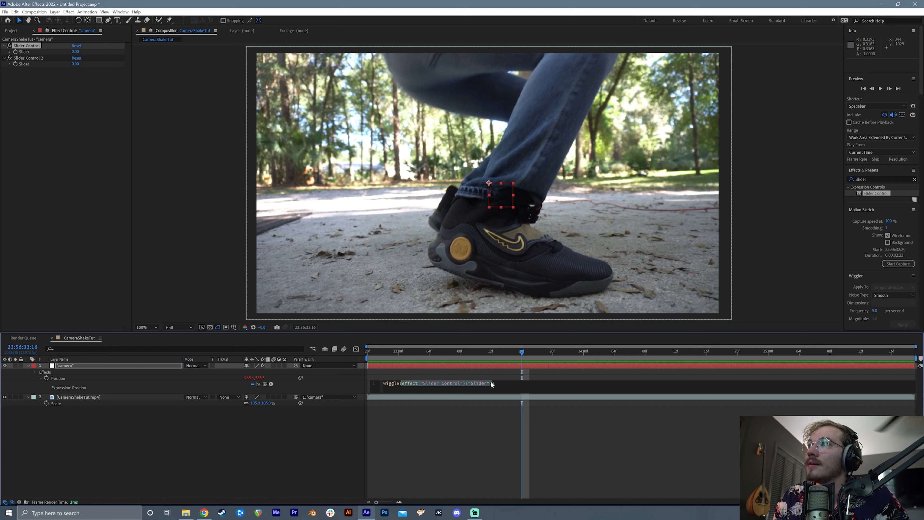
{"action": "key", "text": "Right"}
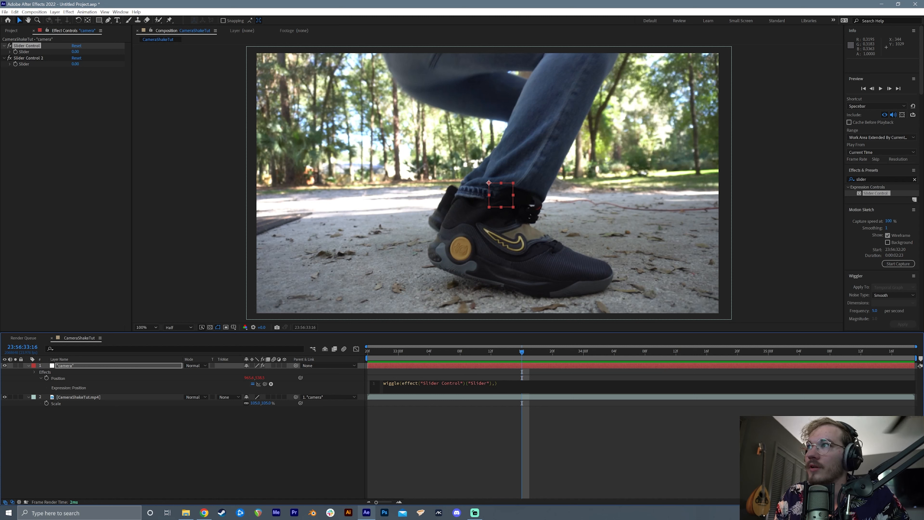
{"action": "mouse_move", "coordinate": [265, 383]}
{"action": "left_mouse_down"}
{"action": "mouse_move", "coordinate": [221, 242]}
{"action": "mouse_move", "coordinate": [25, 67]}
{"action": "left_mouse_up"}
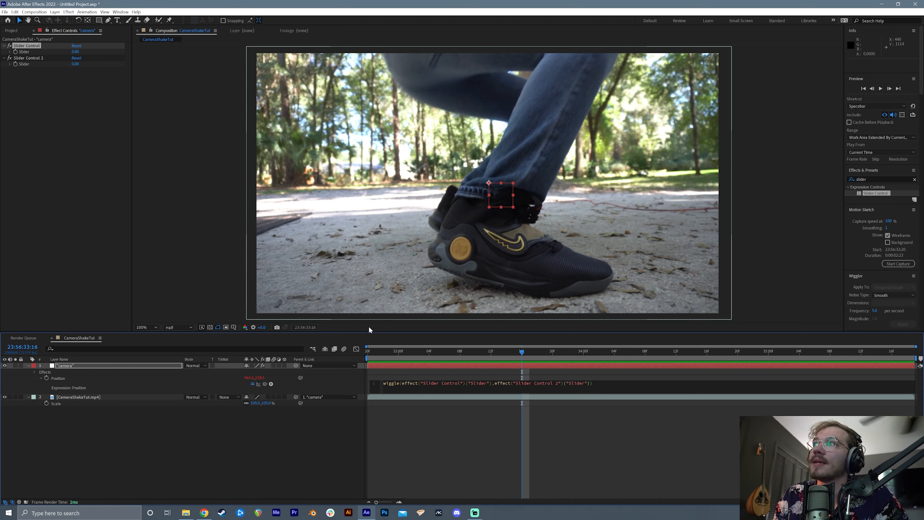
{"action": "left_click", "coordinate": [565, 439]}
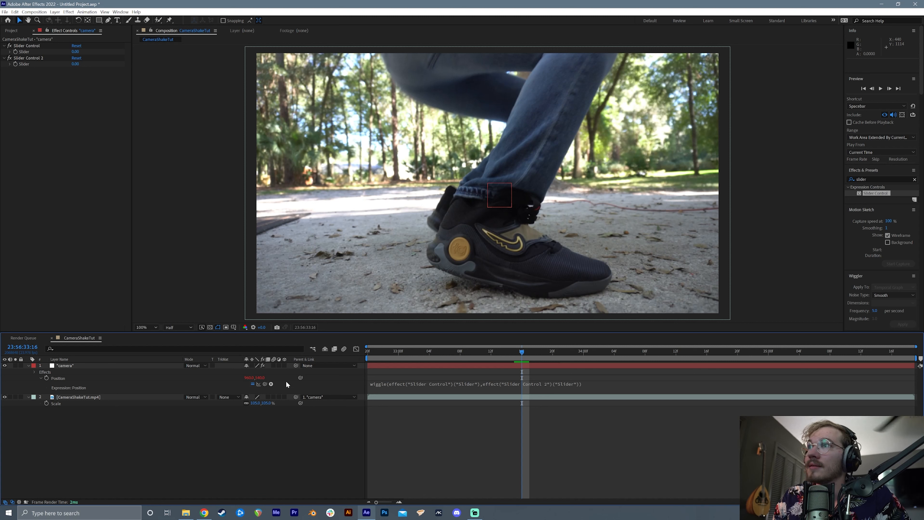
Test the first Slider Control by varying its value and set it back to 0
{"action": "mouse_move", "coordinate": [75, 51]}
{"action": "left_mouse_down"}
{"action": "mouse_move", "coordinate": [103, 59]}
{"action": "mouse_move", "coordinate": [39, 68]}
{"action": "mouse_move", "coordinate": [40, 58]}
{"action": "left_mouse_up"}
{"action": "left_click", "coordinate": [76, 52]}
{"action": "type", "text": "0"}
{"action": "key", "text": "Return"}
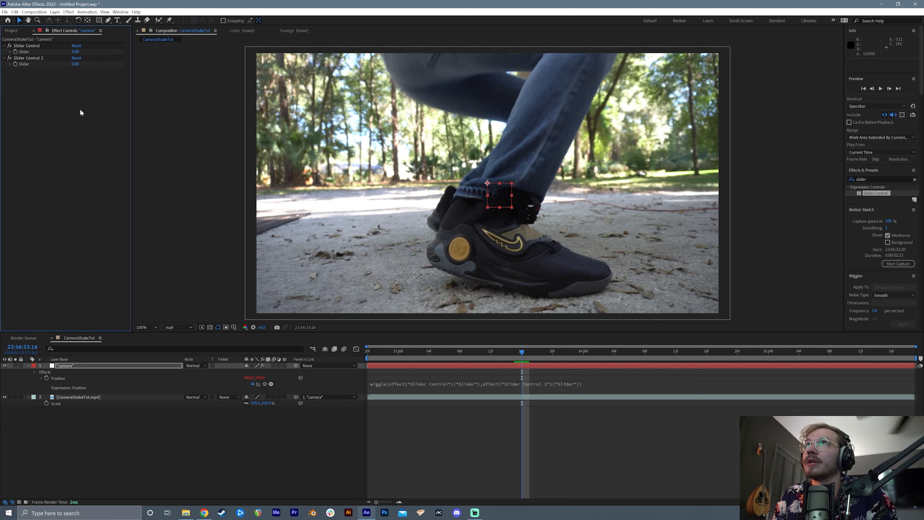
Keyframe both sliders at 0 on 23:56:33:11, and three frames further on set Slider Control to 3 and Slider Control 2 to 15
{"action": "left_click_drag", "start_coordinate": [519, 351], "coordinate": [485, 348]}
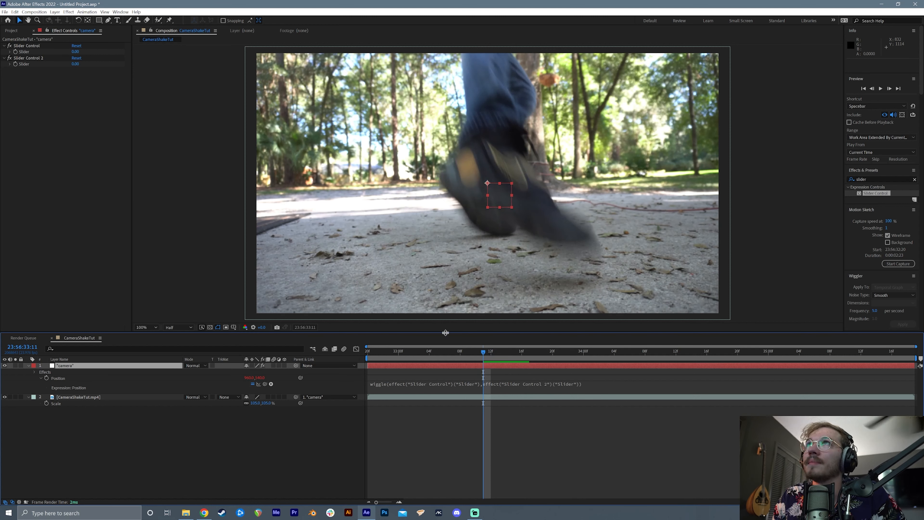
{"action": "left_click", "coordinate": [28, 58]}
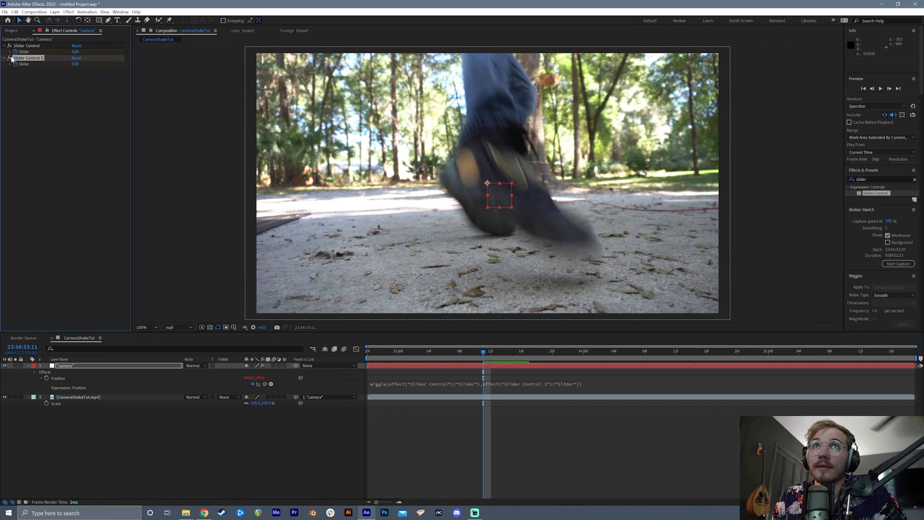
{"action": "key", "text": "Page_Down"}
{"action": "key", "text": "Page_Down"}
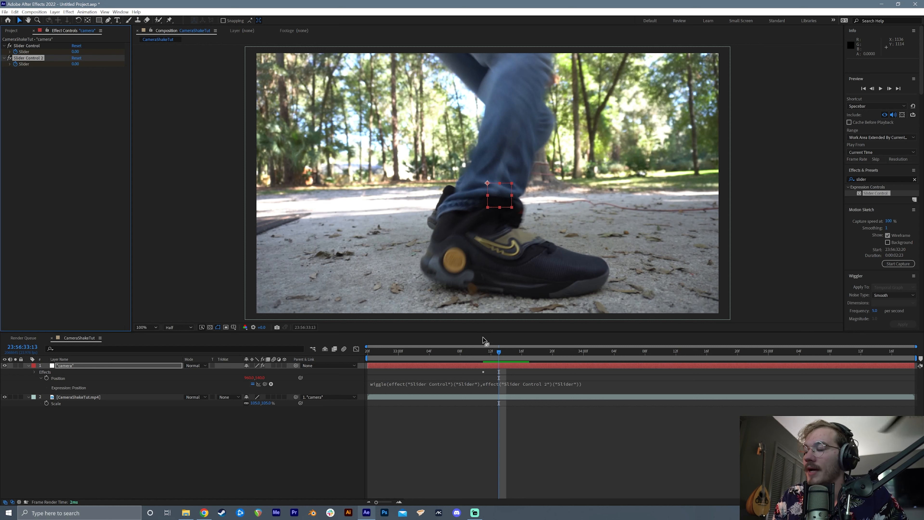
{"action": "key", "text": "Page_Down"}
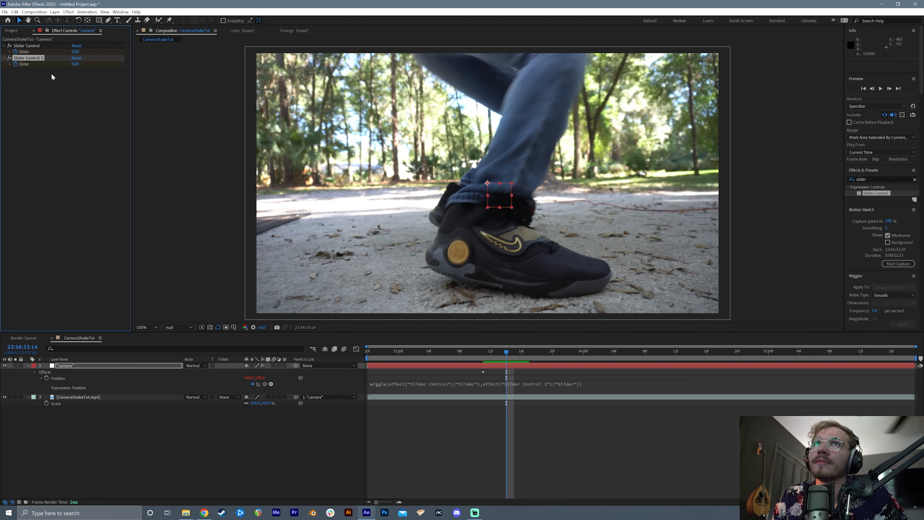
{"action": "left_click", "coordinate": [77, 52]}
{"action": "type", "text": "3"}
{"action": "left_click", "coordinate": [74, 64]}
{"action": "type", "text": "15"}
{"action": "key", "text": "Return"}
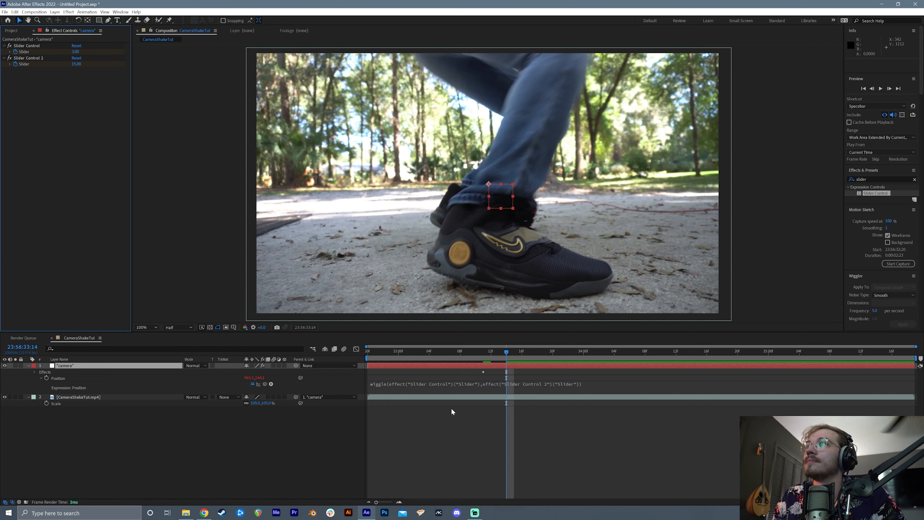
Preview the keyframed shake from 23:56:33:11, where the foot is about to land
{"action": "left_click", "coordinate": [482, 352]}
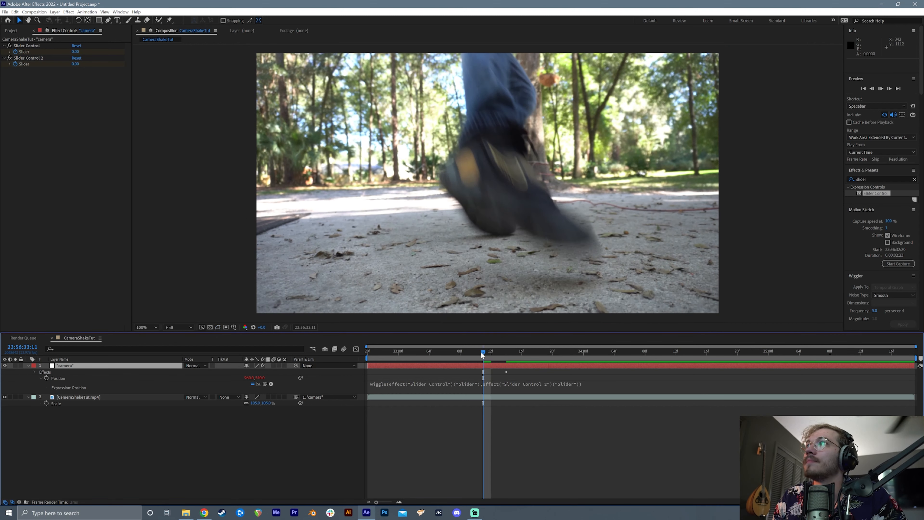
{"action": "key", "text": "space"}
{"action": "key", "text": "space"}
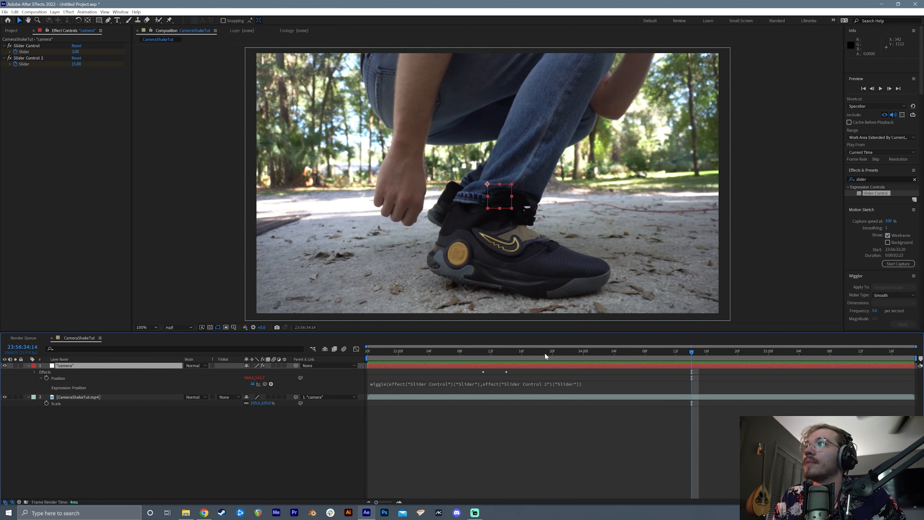
Copy the first zero keyframes of both sliders and paste them at 23:56:33:23 to end the shake
{"action": "left_click", "coordinate": [574, 352]}
{"action": "key", "text": "u"}
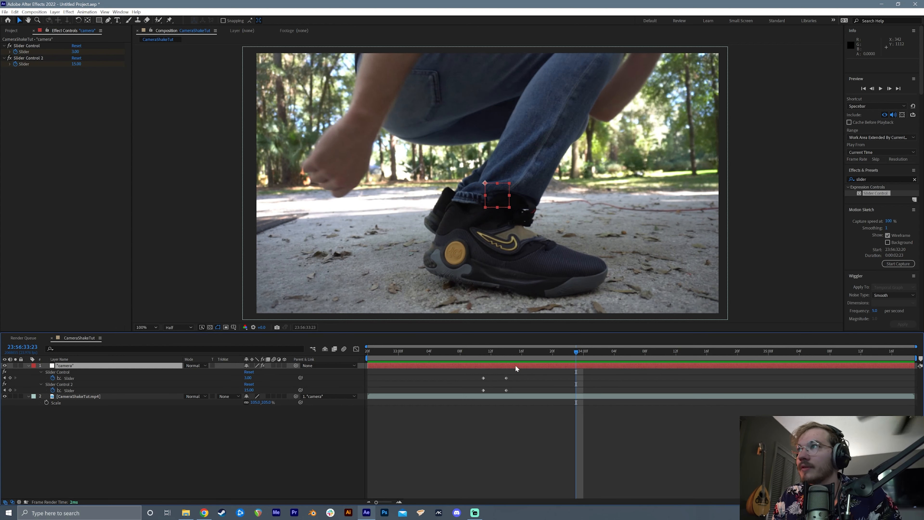
{"action": "left_click_drag", "start_coordinate": [492, 377], "coordinate": [310, 399]}
{"action": "key", "text": "ctrl+c"}
{"action": "key", "text": "ctrl+v"}
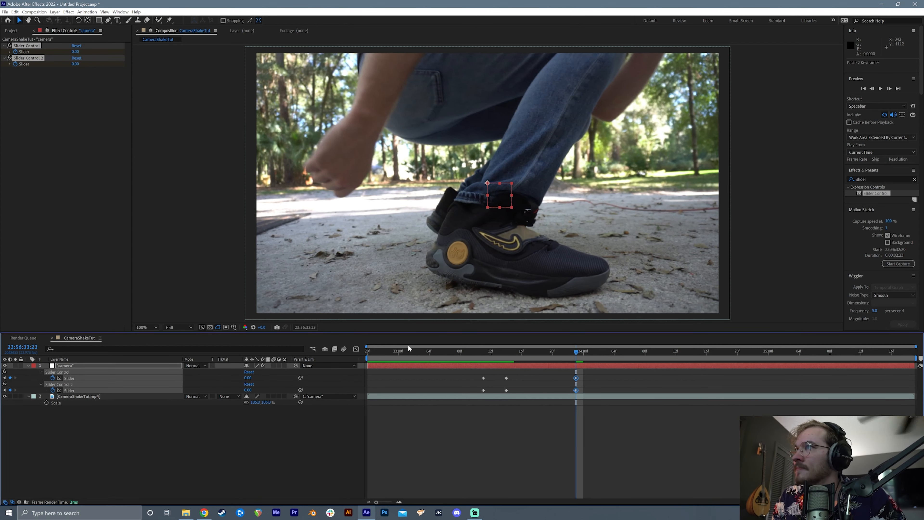
Preview the full shake from the start of the composition
{"action": "left_click", "coordinate": [458, 455]}
{"action": "left_click_drag", "start_coordinate": [484, 351], "coordinate": [317, 352]}
{"action": "key", "text": "space"}
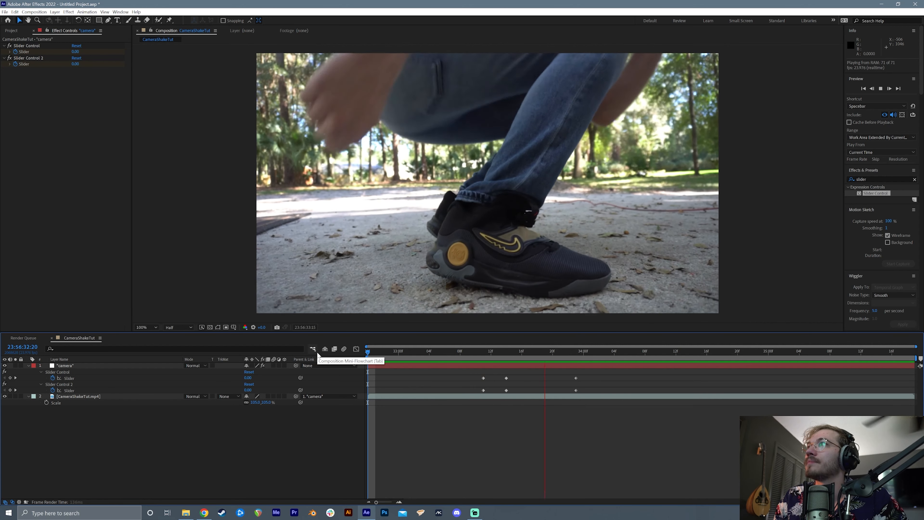
At the 23:56:33:14 keyframes, set Slider Control to 10 and Slider Control 2 to 20
{"action": "left_click_drag", "start_coordinate": [484, 351], "coordinate": [508, 352]}
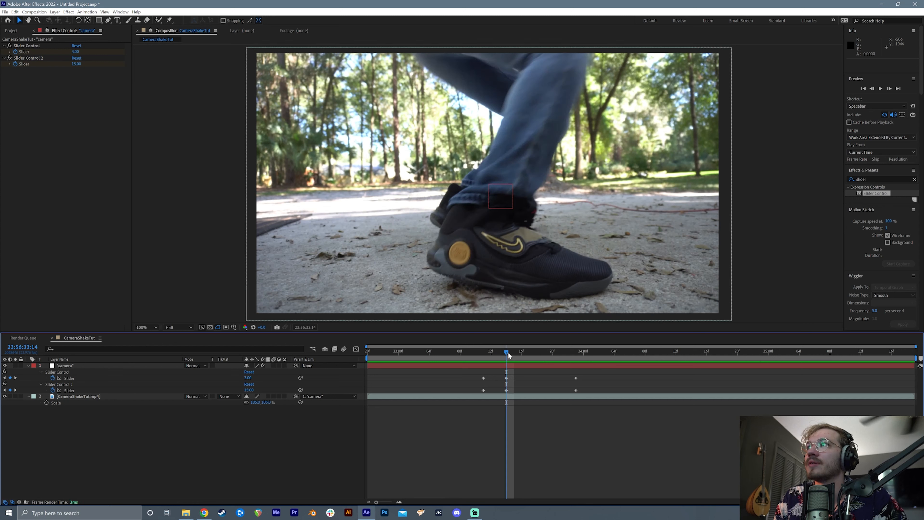
{"action": "left_click", "coordinate": [75, 52]}
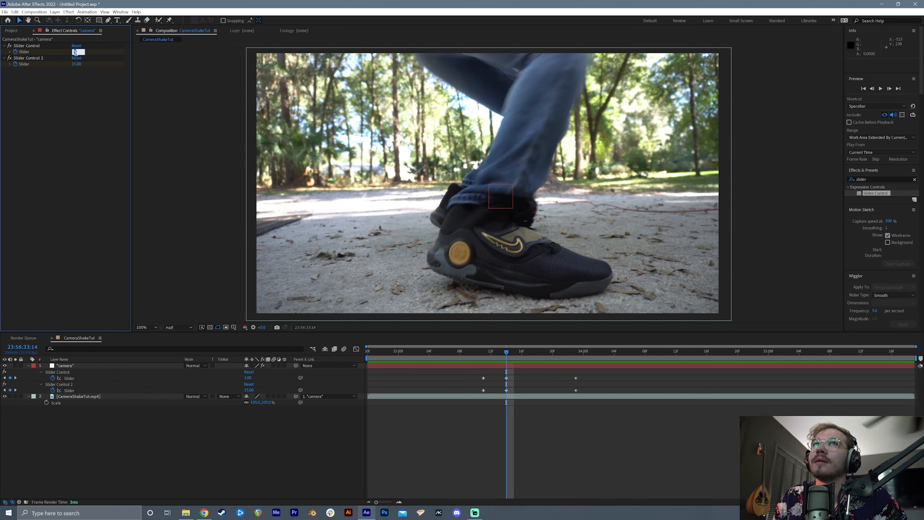
{"action": "type", "text": "10"}
{"action": "key", "text": "Tab"}
{"action": "type", "text": "20"}
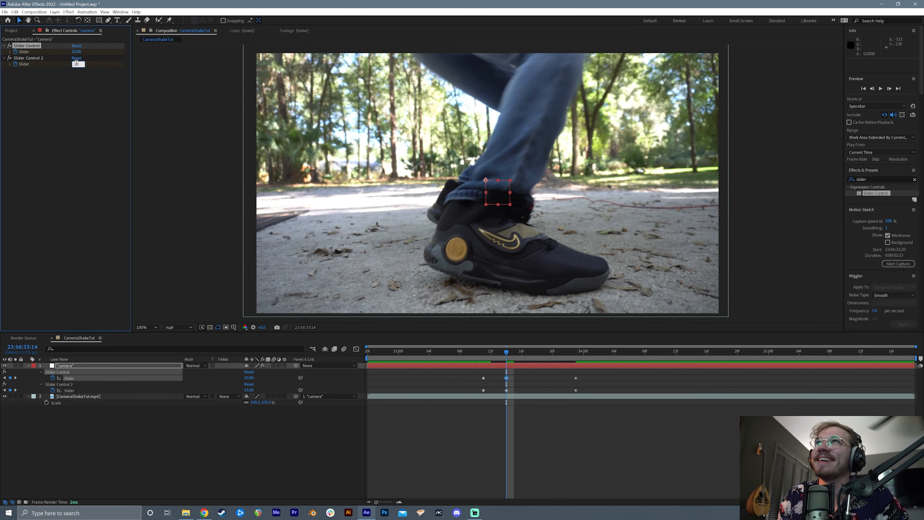
{"action": "key", "text": "Return"}
Preview the stronger shake from just before the foot lands
{"action": "left_click", "coordinate": [475, 352]}
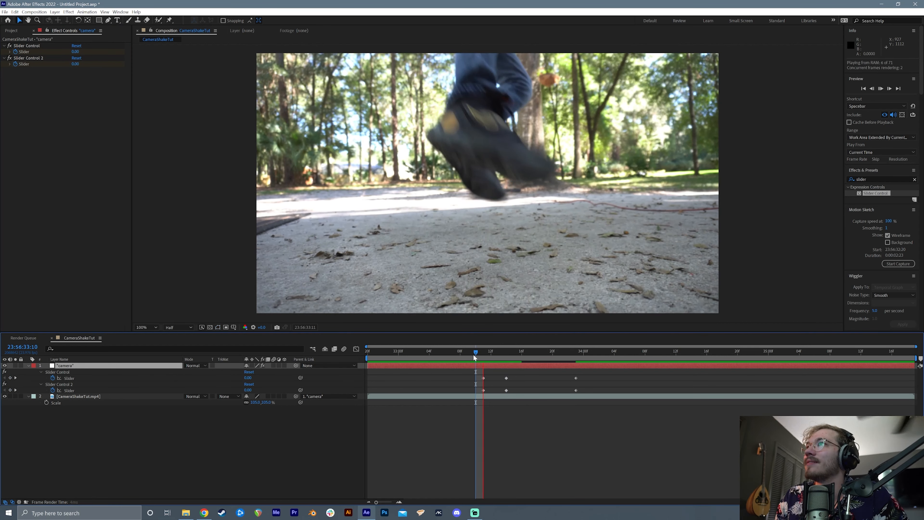
{"action": "key", "text": "space"}
{"action": "left_click_drag", "start_coordinate": [475, 352], "coordinate": [431, 353]}
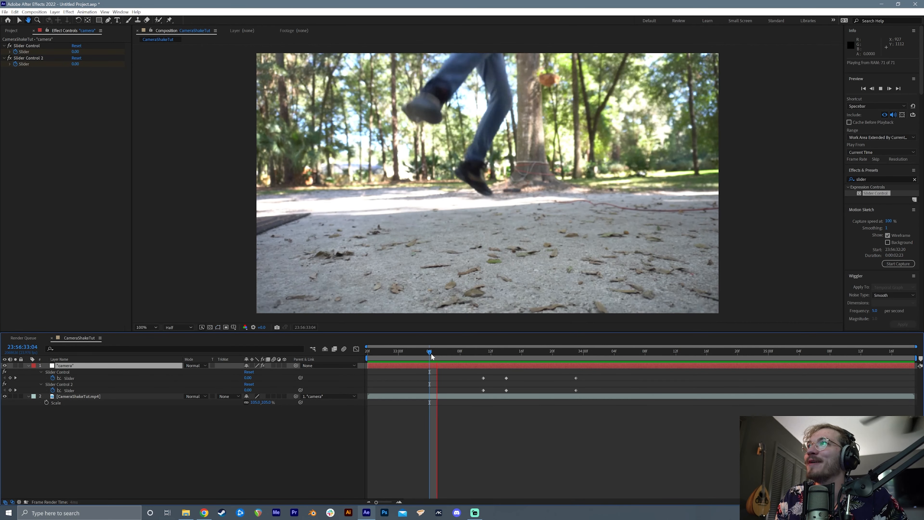
{"action": "key", "text": "space"}
Move the last keyframes of both sliders earlier to 23:56:33:20 and preview the shorter shake
{"action": "left_click", "coordinate": [575, 378]}
{"action": "left_click", "coordinate": [576, 389], "text": "shift"}
{"action": "left_click_drag", "start_coordinate": [577, 389], "coordinate": [553, 386]}
{"action": "left_click", "coordinate": [452, 352]}
{"action": "key", "text": "space"}
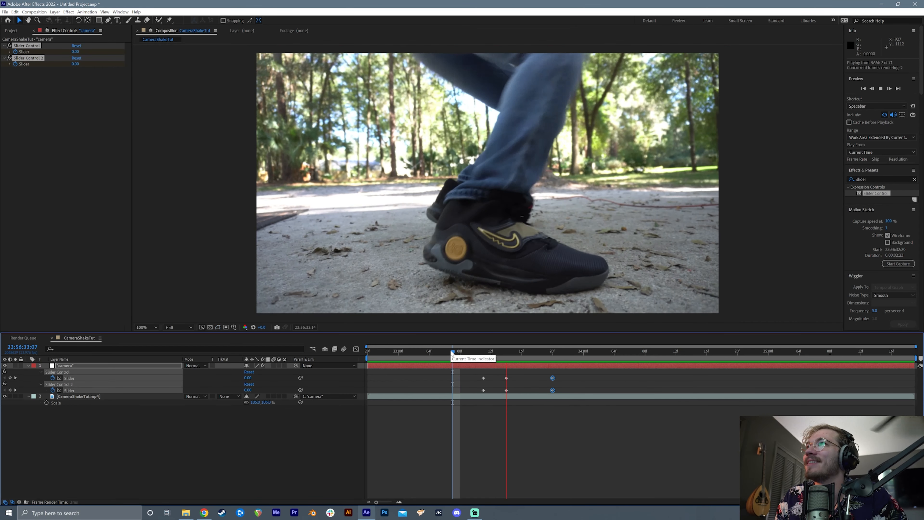
{"action": "key", "text": "space"}
Move the last keyframes of both sliders to 23:56:33:16 and preview the shake
{"action": "left_click_drag", "start_coordinate": [552, 377], "coordinate": [520, 374]}
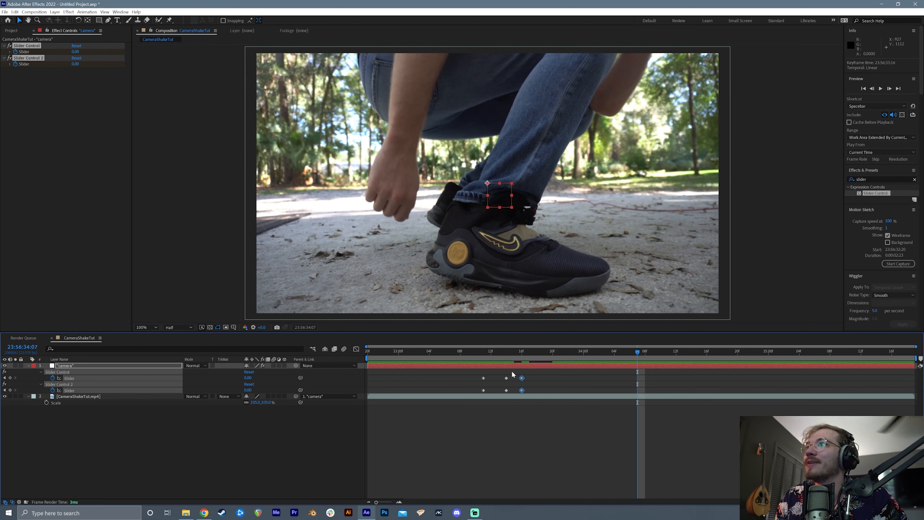
{"action": "left_click", "coordinate": [451, 352]}
{"action": "key", "text": "space"}
{"action": "key", "text": "space"}
Move the last keyframes of both sliders to 23:56:33:18 and preview the shake
{"action": "left_click_drag", "start_coordinate": [521, 378], "coordinate": [537, 377]}
{"action": "left_click", "coordinate": [460, 352]}
{"action": "key", "text": "space"}
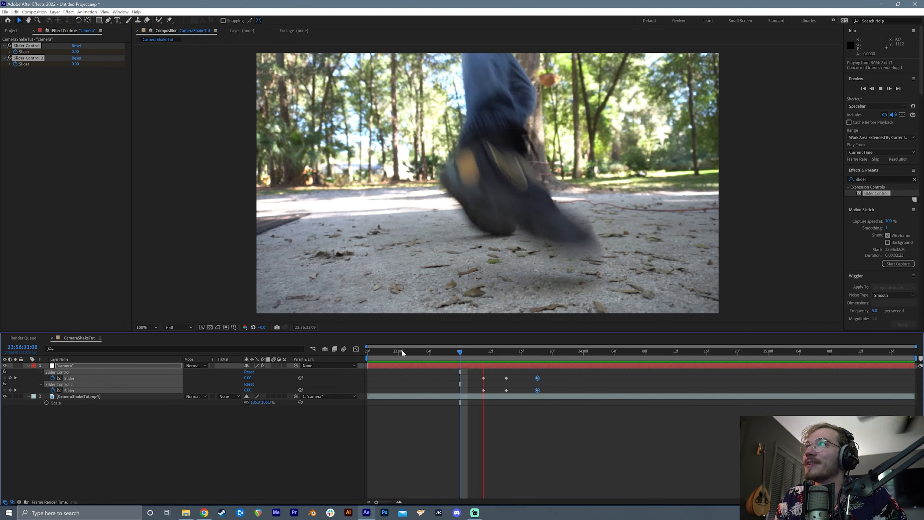
Enable motion blur for the CameraShakeTut.mp4 layer and the composition, and preview the shake around the landing
{"action": "left_click", "coordinate": [467, 351]}
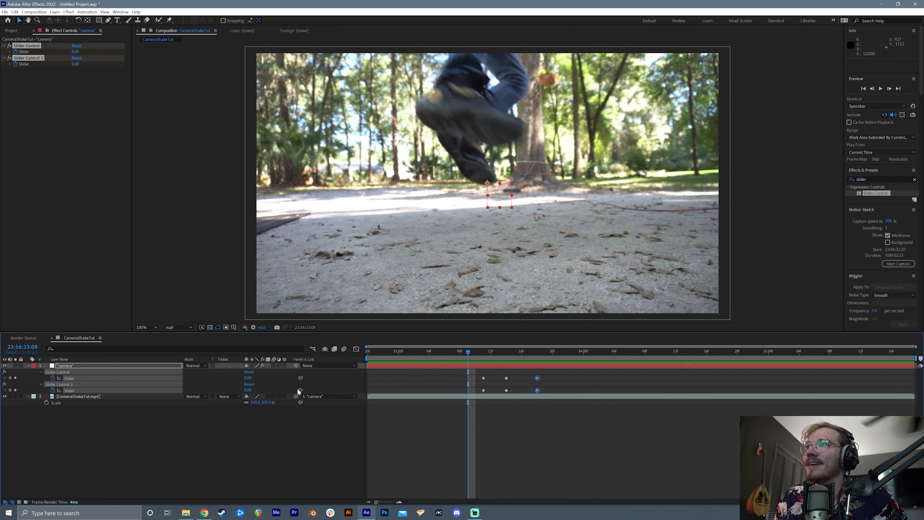
{"action": "left_click", "coordinate": [273, 396]}
{"action": "left_click", "coordinate": [269, 436]}
{"action": "key", "text": "space"}
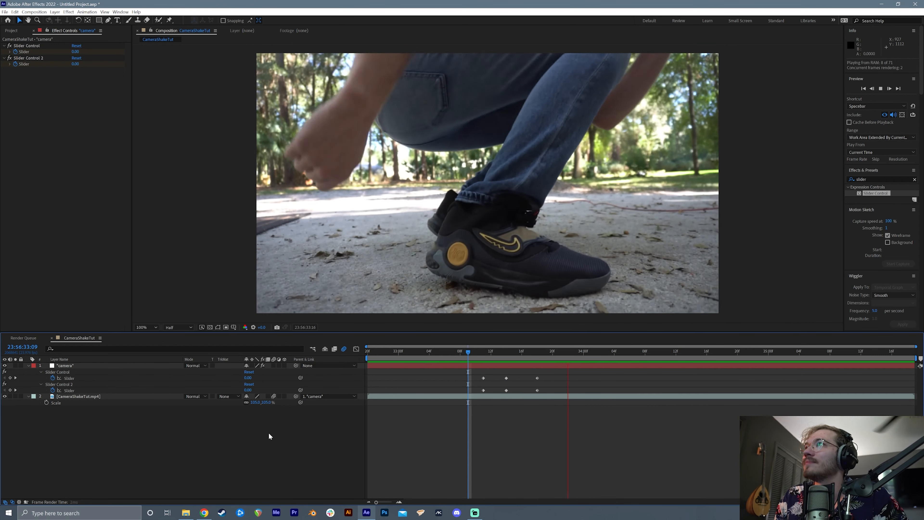
{"action": "left_click", "coordinate": [421, 351]}
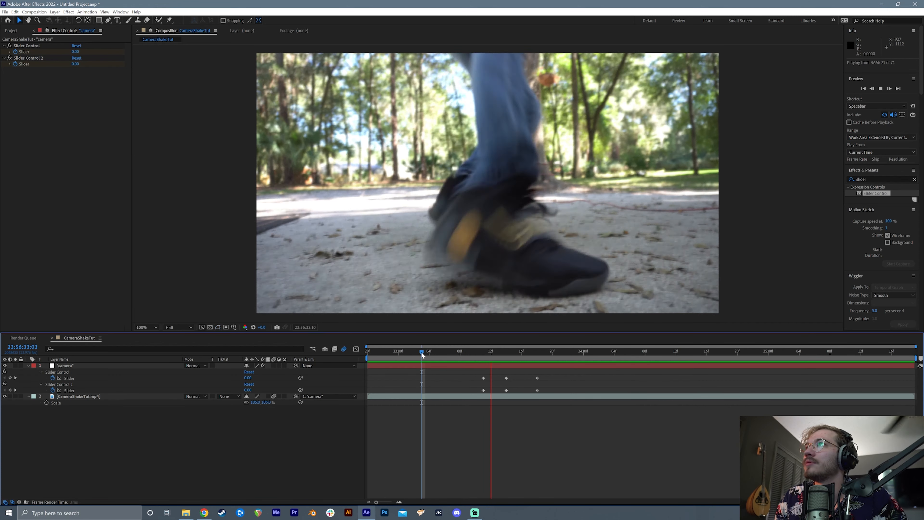
At the 23:56:33:14 keyframes, set Slider Control to 6 and Slider Control 2 to 33, and preview the shake
{"action": "left_click", "coordinate": [506, 351]}
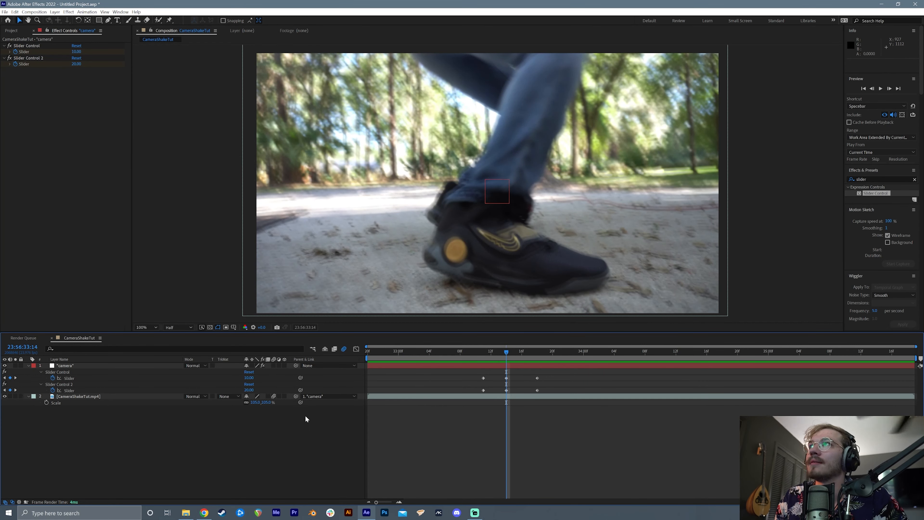
{"action": "left_click", "coordinate": [102, 366]}
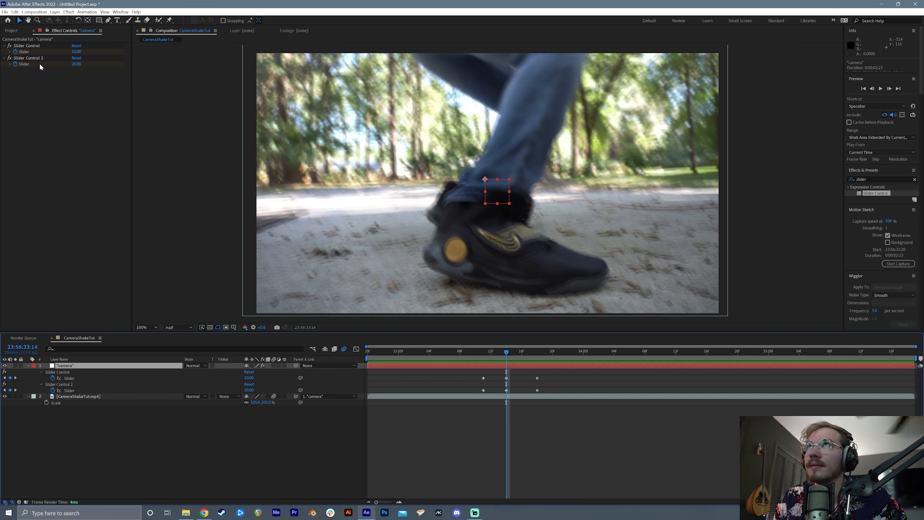
{"action": "left_click_drag", "start_coordinate": [75, 64], "coordinate": [76, 53]}
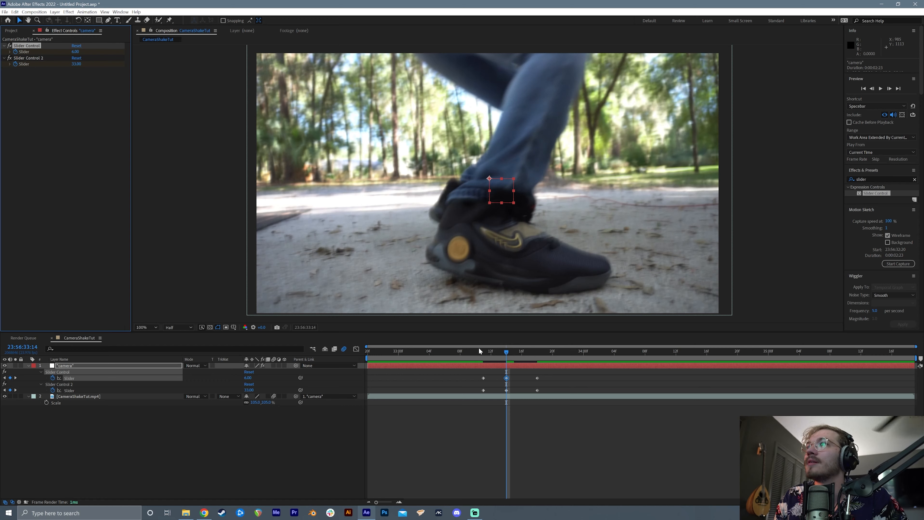
{"action": "left_click", "coordinate": [467, 348]}
{"action": "key", "text": "space"}
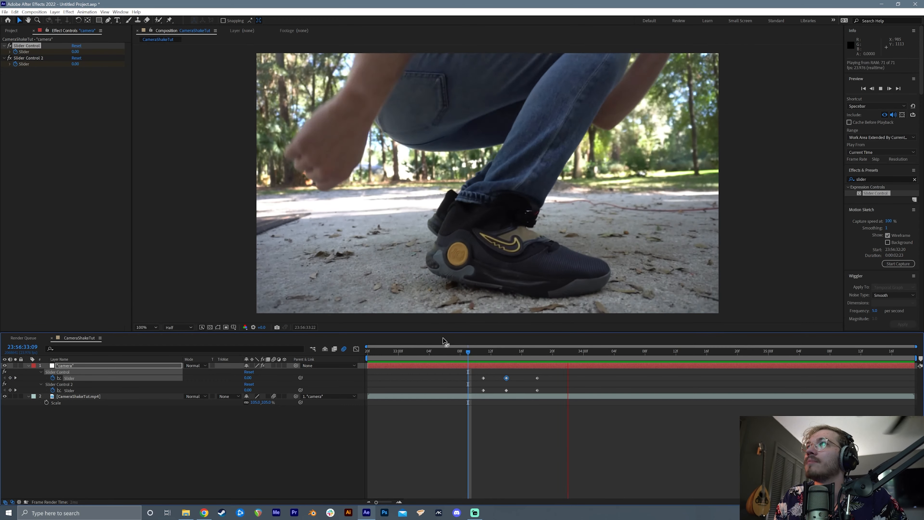
{"action": "left_click", "coordinate": [425, 352]}
{"action": "key", "text": "space"}
Move the last keyframes of both sliders to 23:56:33:22 and preview the longer fade-out
{"action": "left_click_drag", "start_coordinate": [525, 374], "coordinate": [568, 390]}
{"action": "left_click", "coordinate": [429, 351]}
{"action": "key", "text": "space"}
{"action": "key", "text": "space"}
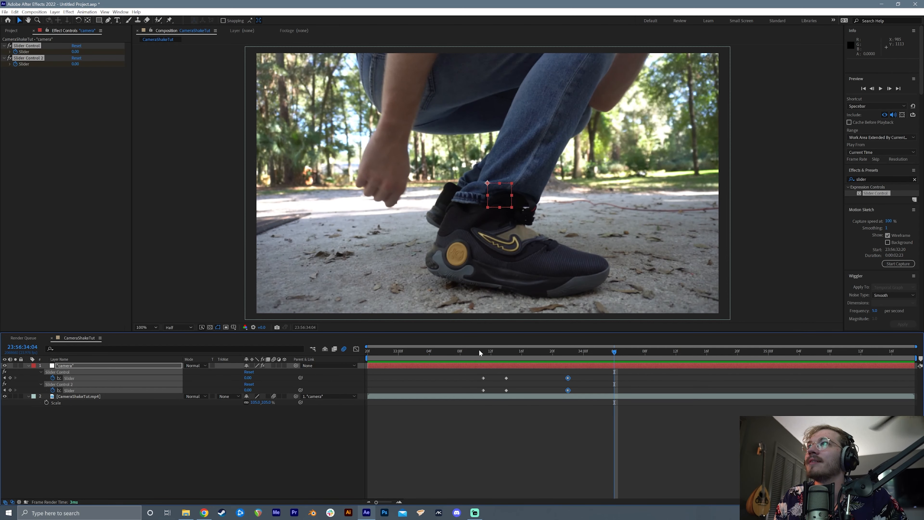
Add a new adjustment layer above the camera null
{"action": "left_click", "coordinate": [55, 11]}
{"action": "mouse_move", "coordinate": [63, 20]}
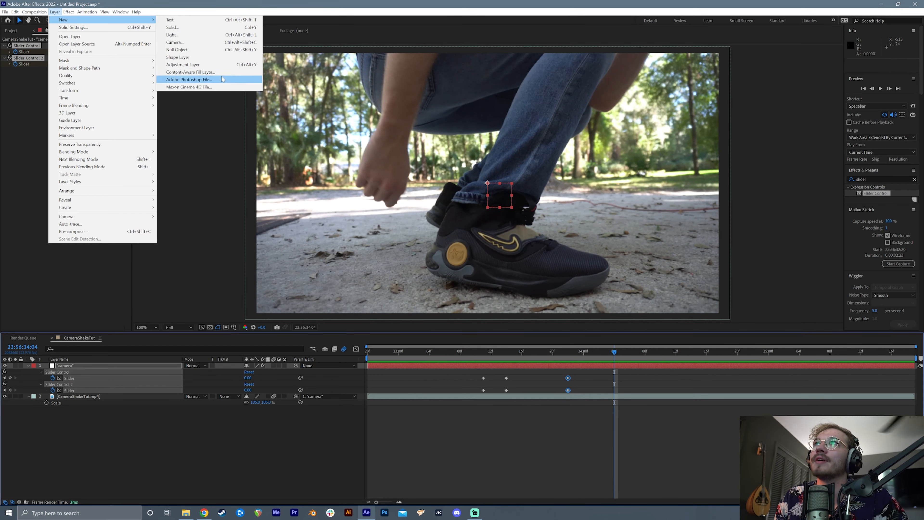
{"action": "left_click", "coordinate": [182, 64]}
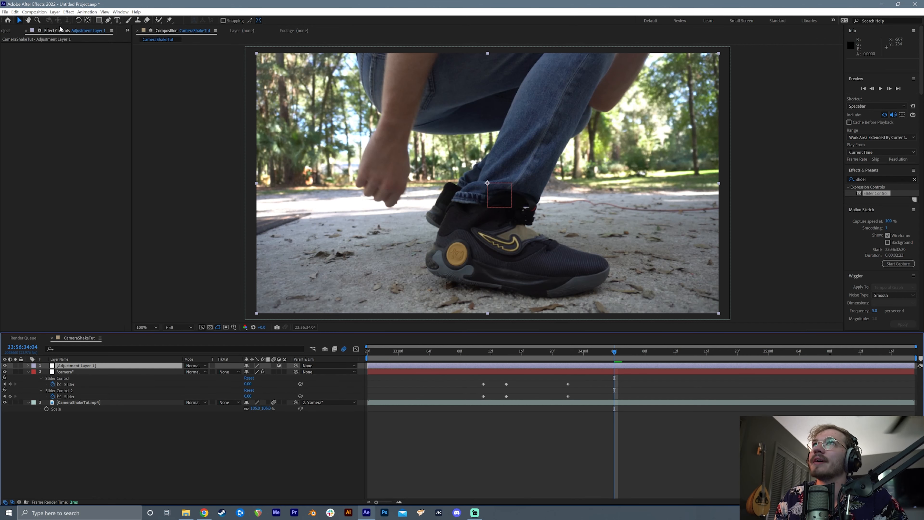
{"action": "left_click_drag", "start_coordinate": [142, 84], "coordinate": [133, 61]}
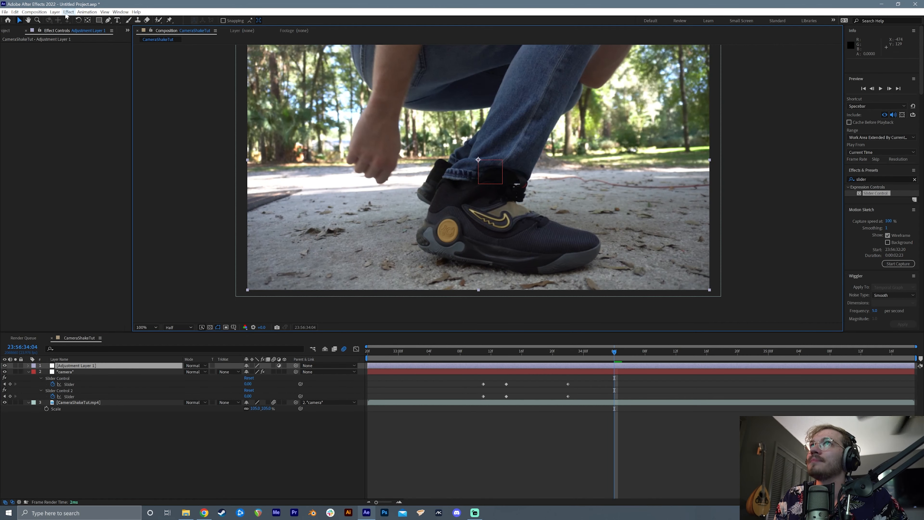
Apply the Bulge distortion effect to the adjustment layer and place its center on the shoe's sole at about 975, 913
{"action": "left_click", "coordinate": [68, 11]}
{"action": "mouse_move", "coordinate": [153, 104]}
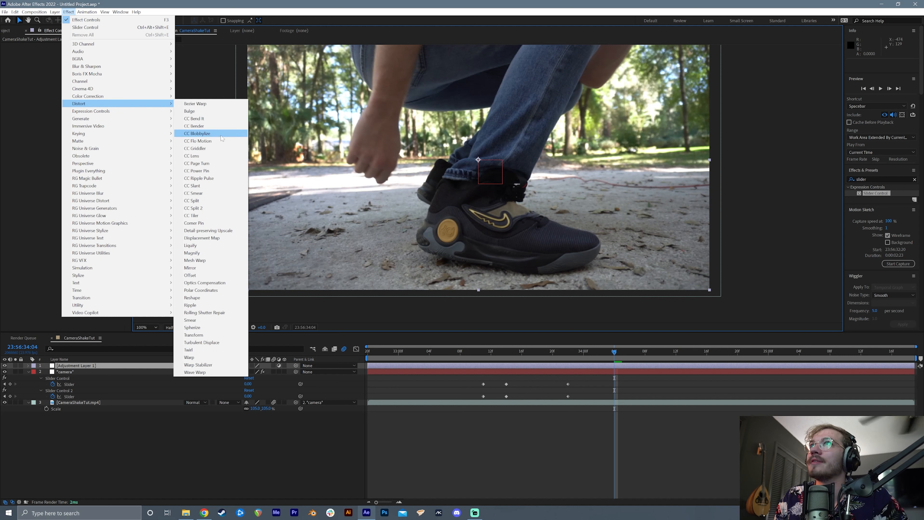
{"action": "left_click", "coordinate": [193, 111]}
{"action": "left_click_drag", "start_coordinate": [478, 159], "coordinate": [491, 241]}
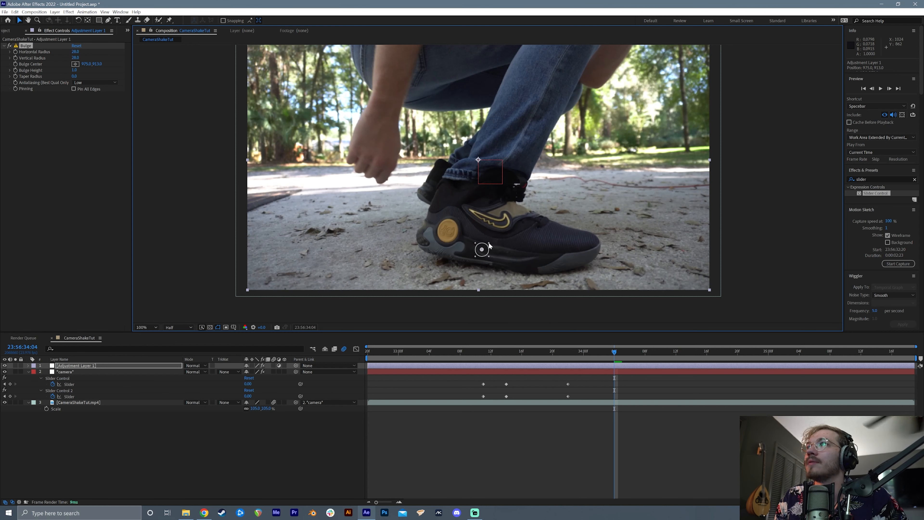
Keyframe the Bulge's horizontal radius, vertical radius and height at 23:56:33:12 with Bulge Height at 2, and preview it
{"action": "left_click_drag", "start_coordinate": [572, 352], "coordinate": [490, 353]}
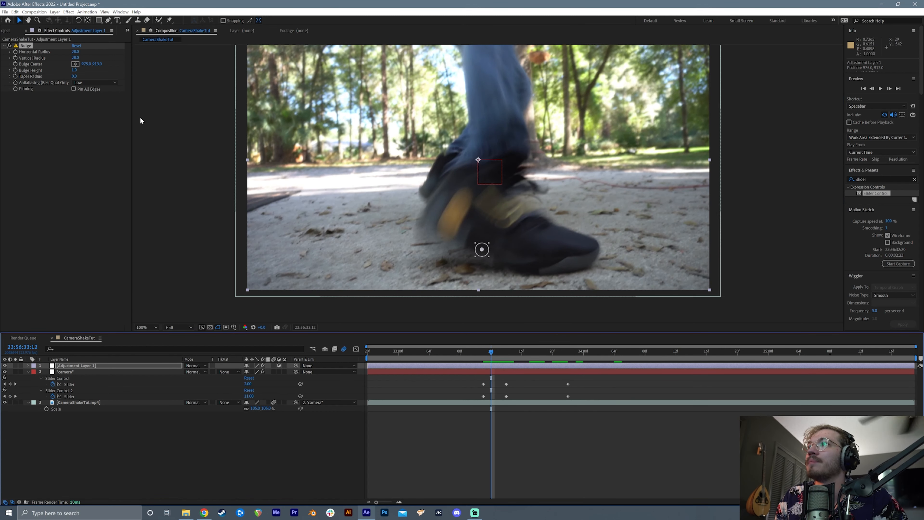
{"action": "left_click", "coordinate": [15, 57]}
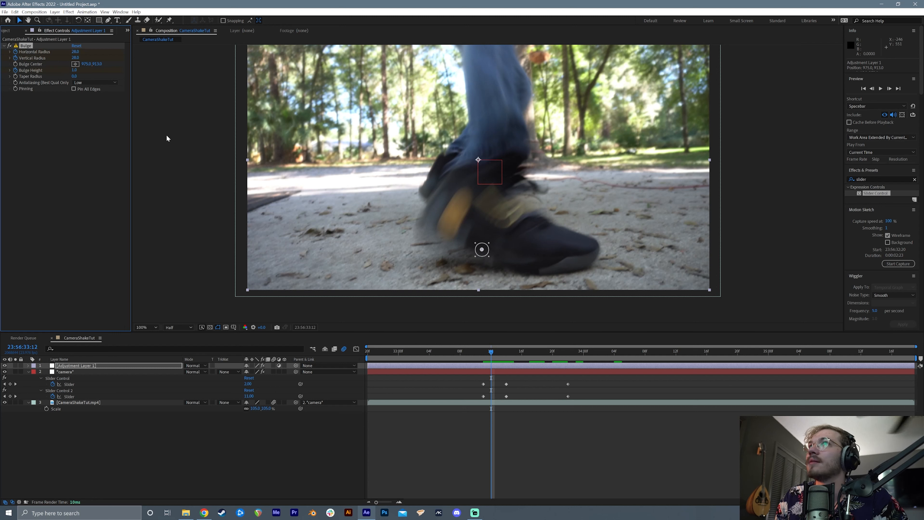
{"action": "left_click", "coordinate": [74, 70]}
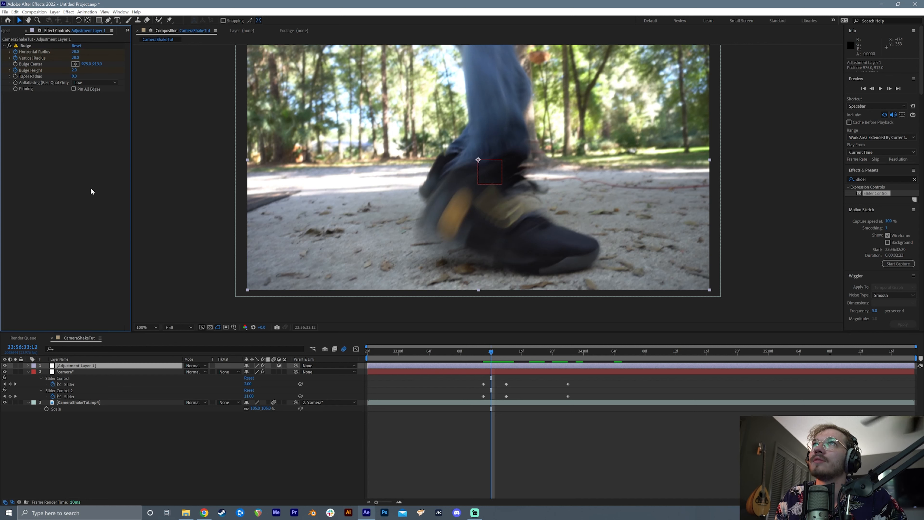
{"action": "key", "text": "space"}
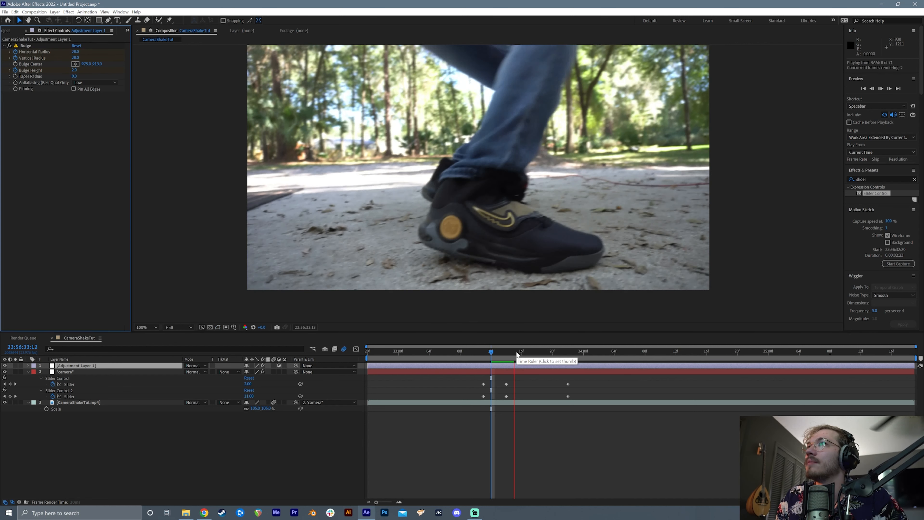
{"action": "key", "text": "space"}
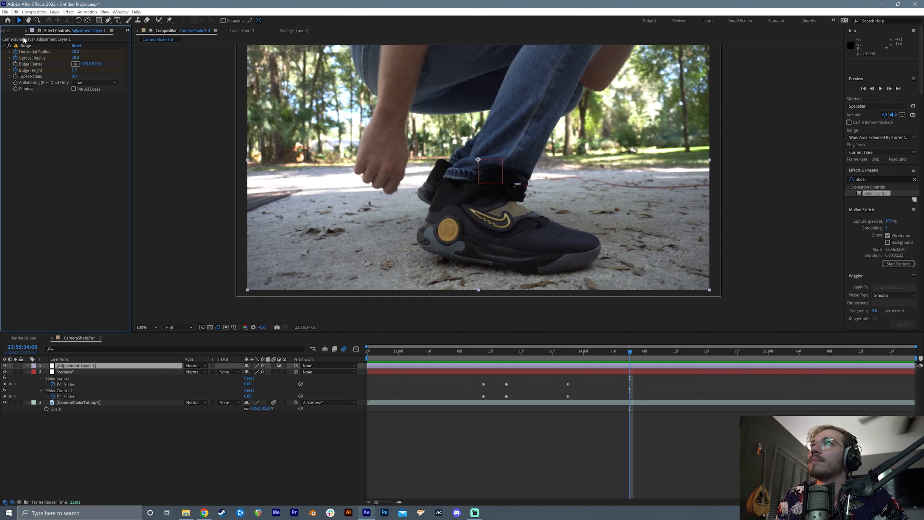
At 23:56:34:06, enlarge the Bulge to about 1645 horizontal and 1417 vertical radius, and set Bulge Height to 0
{"action": "left_click_drag", "start_coordinate": [78, 57], "coordinate": [90, 62]}
{"action": "scroll", "coordinate": [537, 198], "scroll_direction": "down", "scroll_amount": 2}
{"action": "left_click_drag", "start_coordinate": [488, 225], "coordinate": [683, 386]}
{"action": "left_click", "coordinate": [75, 70]}
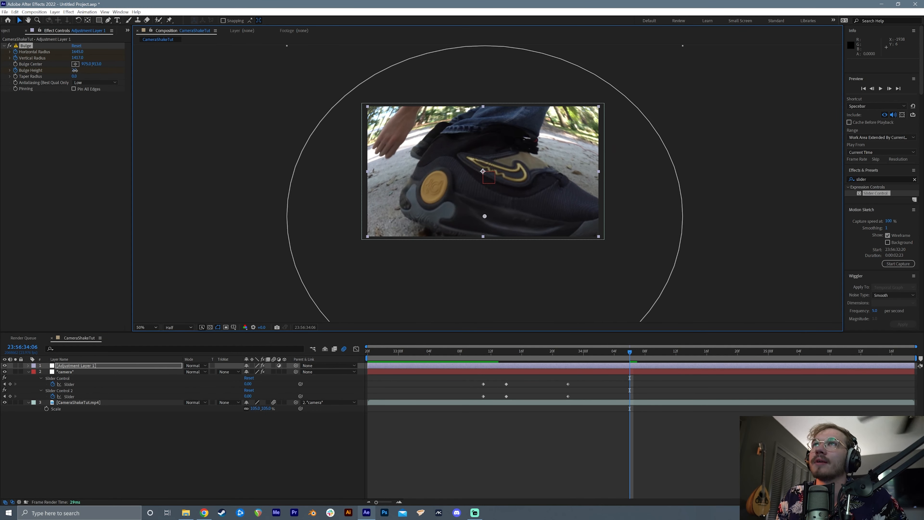
{"action": "type", "text": "90"}
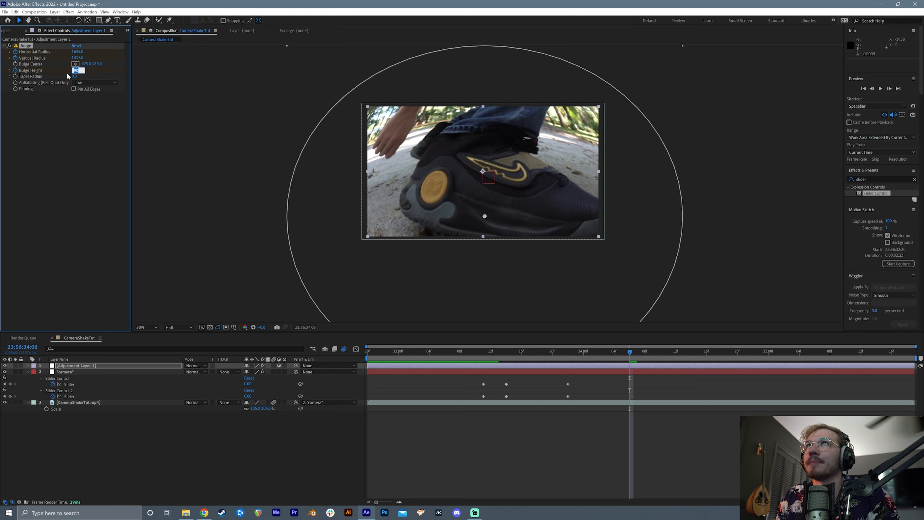
{"action": "left_click", "coordinate": [64, 144]}
Preview the animated bulge together with the camera shake from 23:56:33:11
{"action": "left_click", "coordinate": [545, 352]}
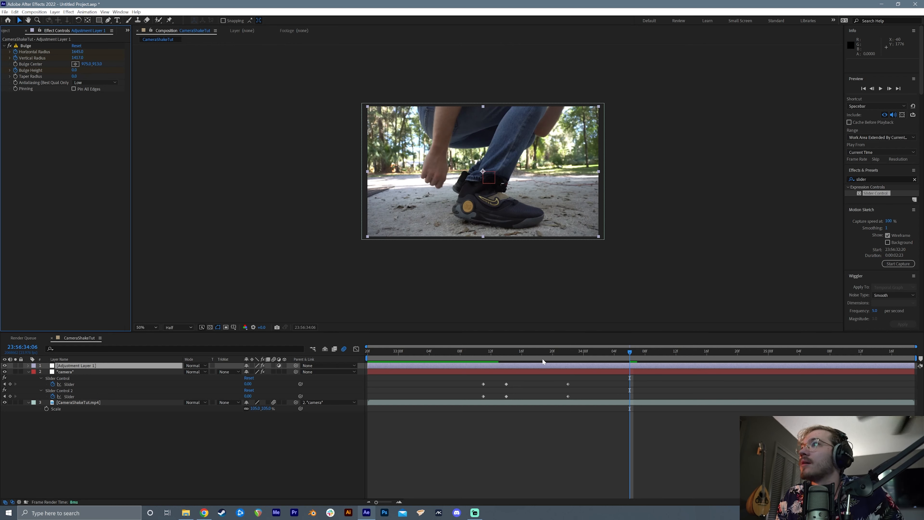
{"action": "left_click_drag", "start_coordinate": [541, 353], "coordinate": [484, 353]}
{"action": "key", "text": "space"}
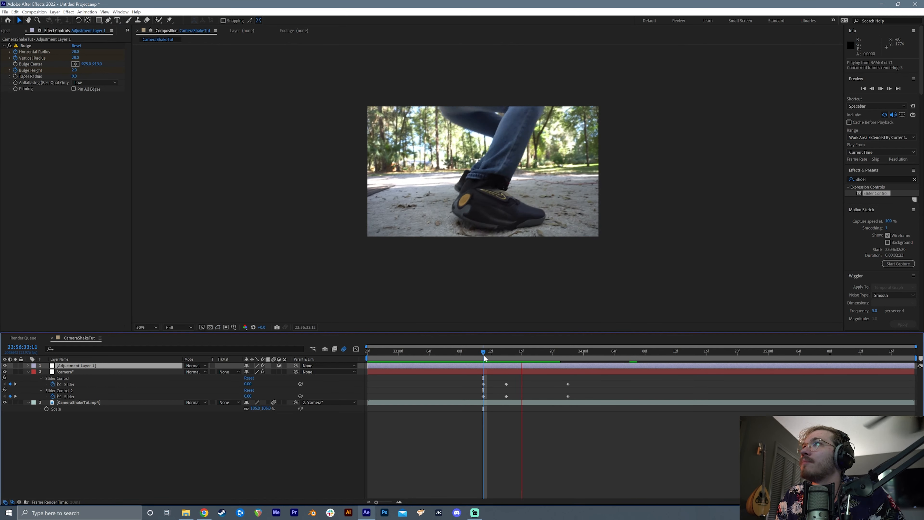
{"action": "key", "text": "space"}
{"action": "left_click", "coordinate": [480, 358]}
{"action": "key", "text": "space"}
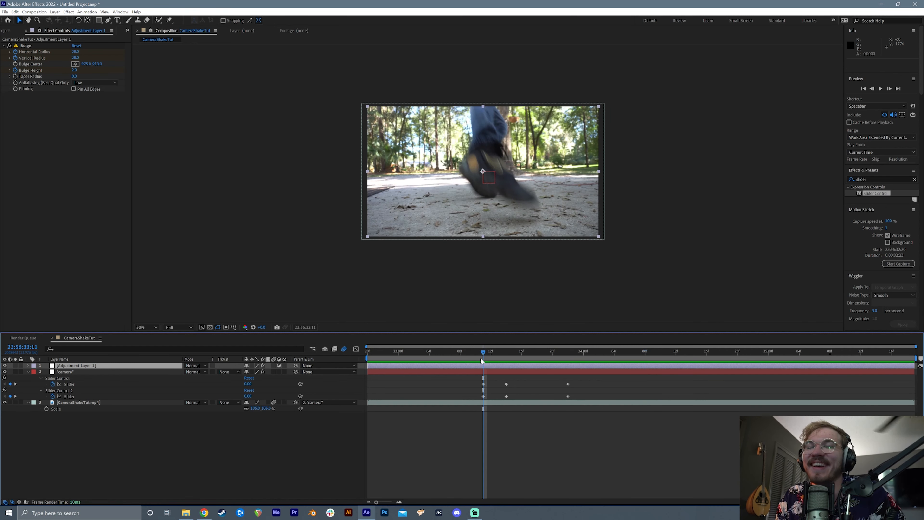
{"action": "key", "text": "space"}
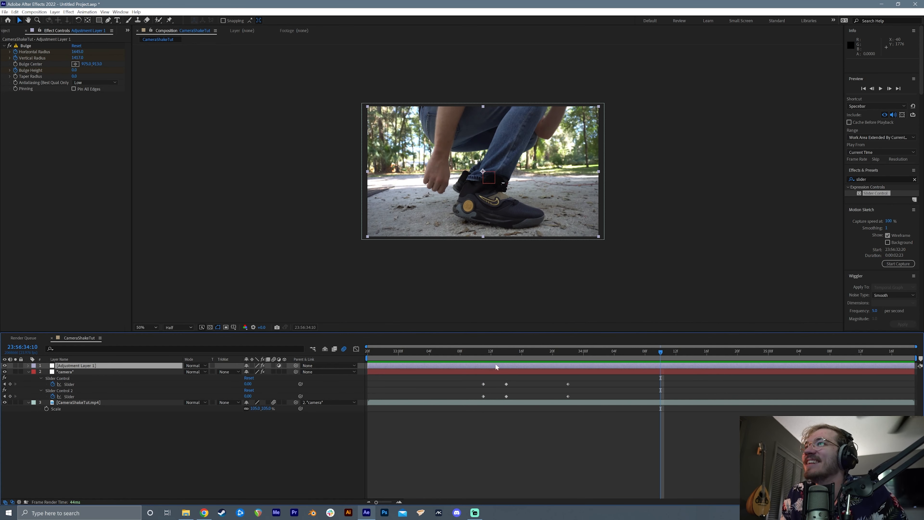
Reveal the Bulge keyframes and reshape their easing in the graph editor for a sharp start and a long, gradual slowdown
{"action": "key", "text": "u"}
{"action": "left_click_drag", "start_coordinate": [645, 374], "coordinate": [480, 397]}
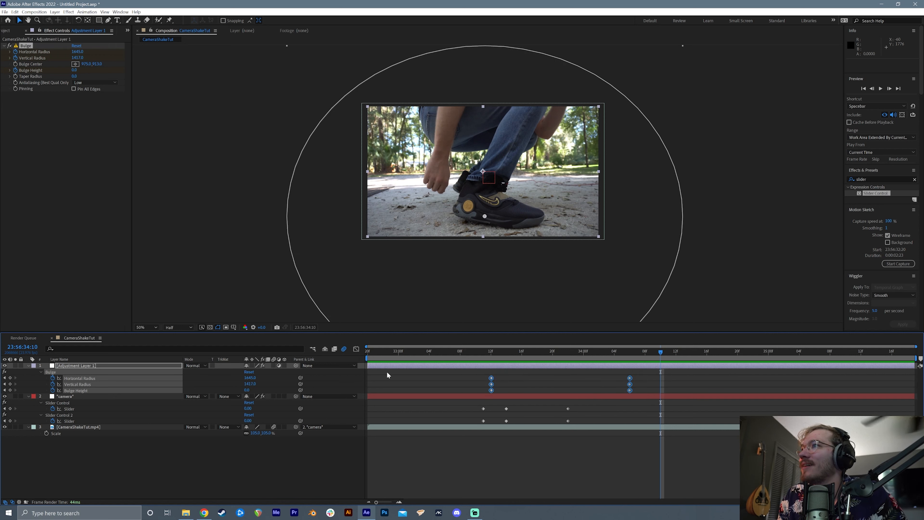
{"action": "left_click", "coordinate": [356, 350]}
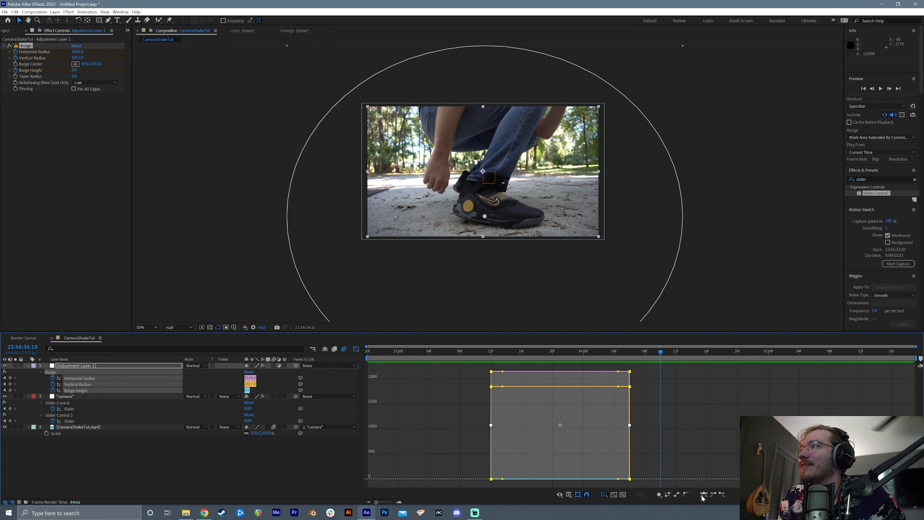
{"action": "left_click_drag", "start_coordinate": [513, 477], "coordinate": [489, 478]}
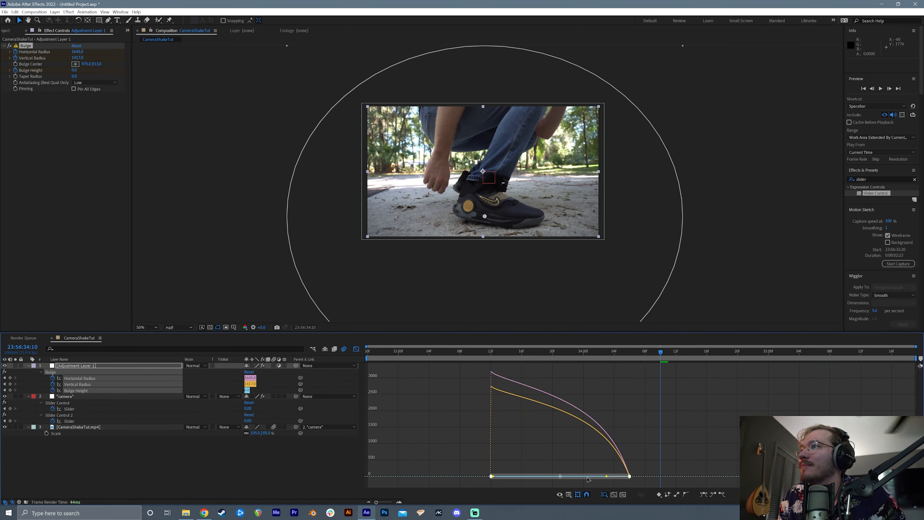
{"action": "left_click_drag", "start_coordinate": [605, 477], "coordinate": [560, 479]}
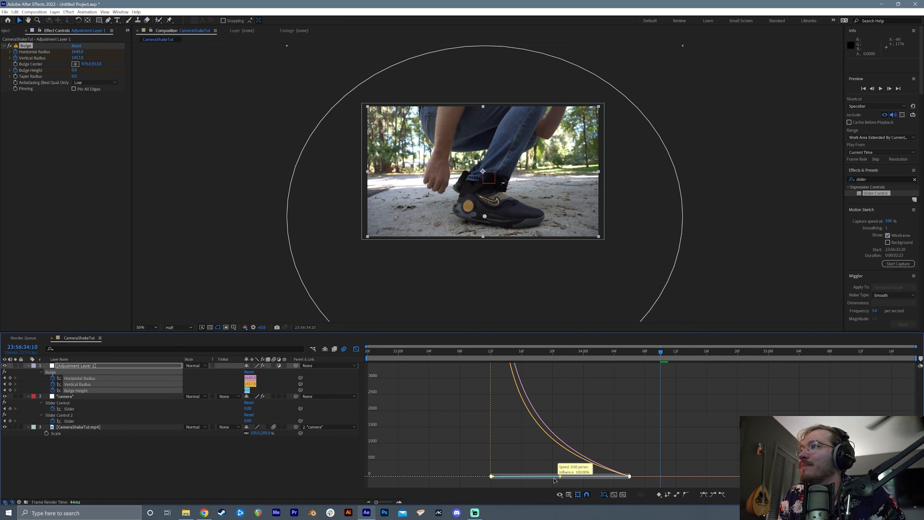
Preview the eased bulge together with the camera shake from 23:56:33:11, and return to the keyframe view
{"action": "left_click", "coordinate": [481, 352]}
{"action": "key", "text": "space"}
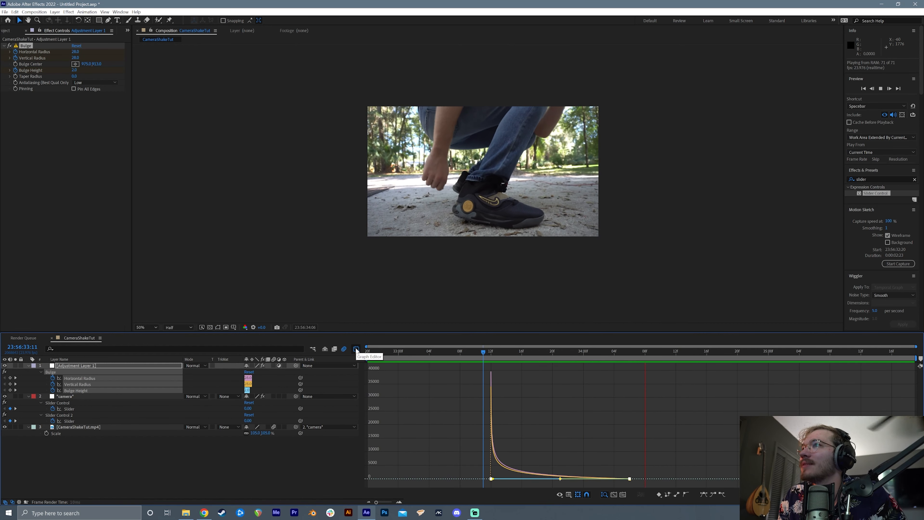
{"action": "key", "text": "shift+F3"}
{"action": "left_click", "coordinate": [444, 353]}
{"action": "key", "text": "space"}
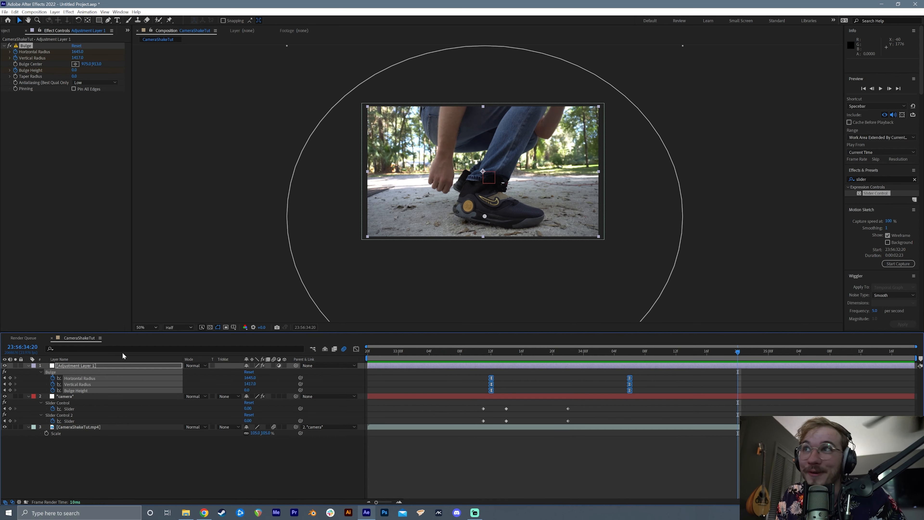
Delete the adjustment layer holding the Bulge and remove both Slider Control effects from the camera null
{"action": "left_click", "coordinate": [73, 366]}
{"action": "key", "text": "Delete"}
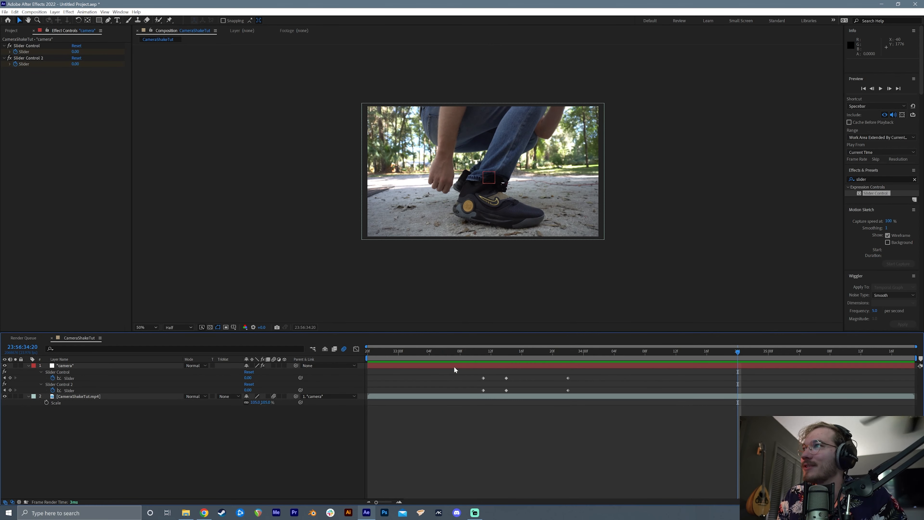
{"action": "left_click_drag", "start_coordinate": [472, 354], "coordinate": [406, 359]}
{"action": "left_click", "coordinate": [402, 365]}
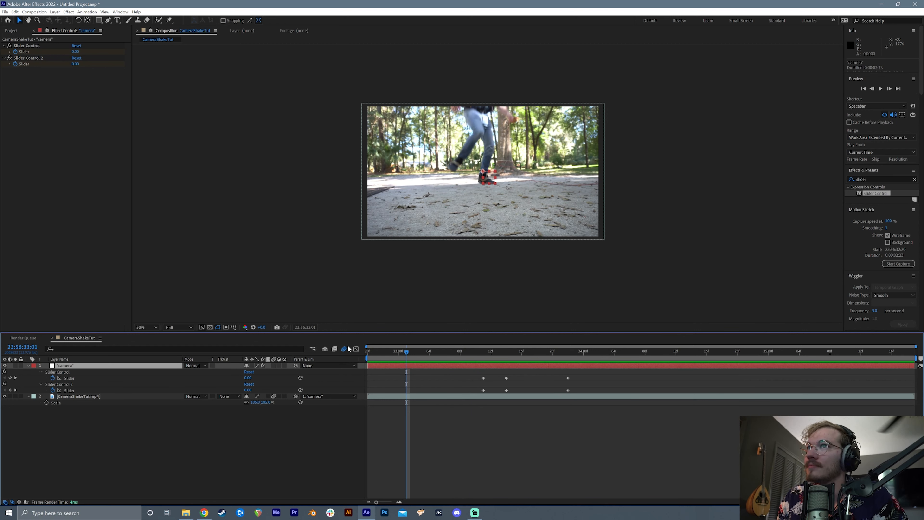
{"action": "left_click", "coordinate": [43, 175]}
{"action": "left_click", "coordinate": [27, 47]}
{"action": "left_click", "coordinate": [27, 58], "text": "shift"}
{"action": "key", "text": "Delete"}
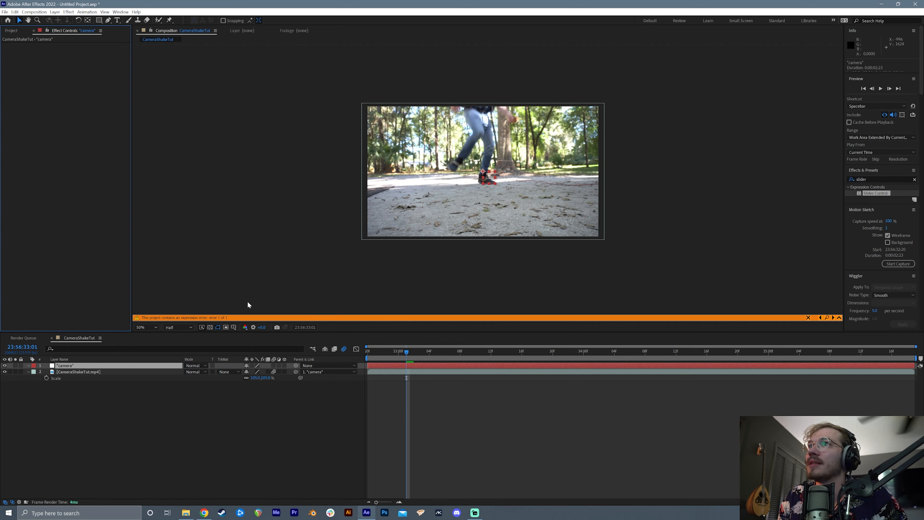
Remove the wiggle expression from the camera null's Position
{"action": "left_click", "coordinate": [97, 372]}
{"action": "left_click", "coordinate": [97, 366]}
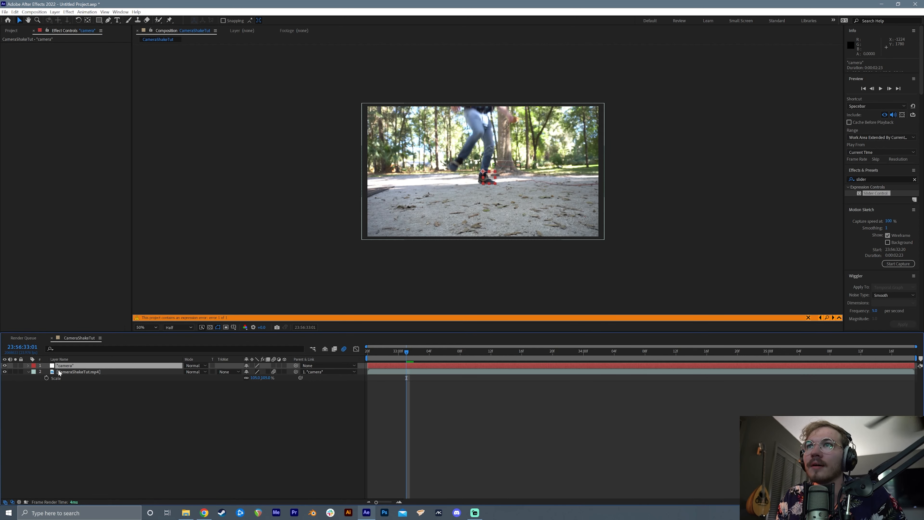
{"action": "left_click", "coordinate": [28, 366]}
{"action": "left_click", "coordinate": [33, 372]}
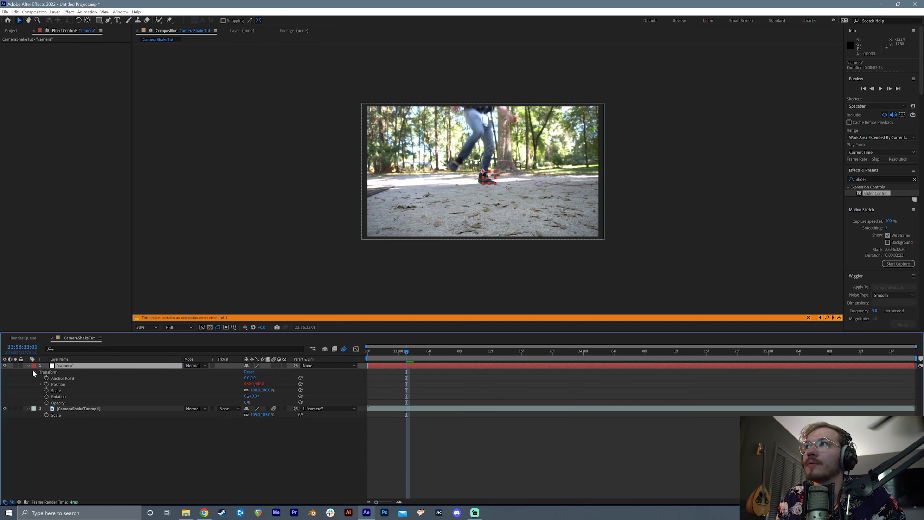
{"action": "left_click", "coordinate": [41, 383], "text": "alt"}
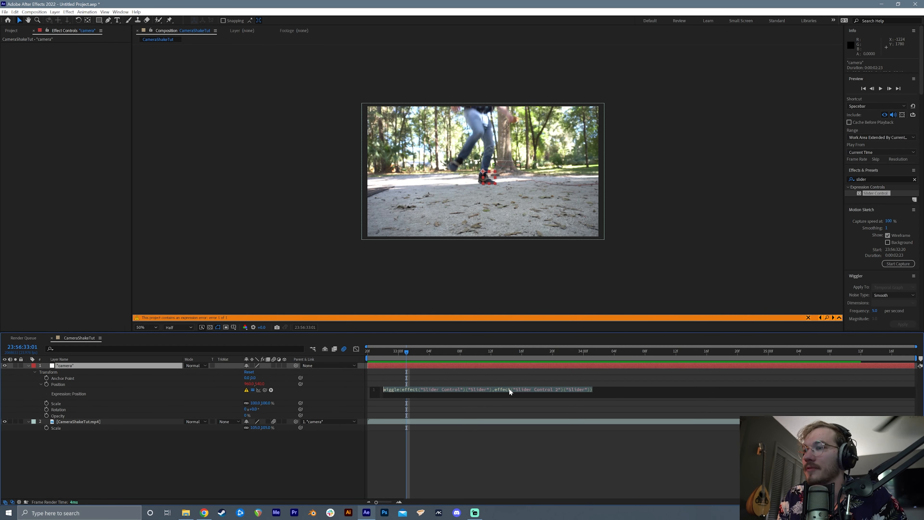
{"action": "left_click", "coordinate": [454, 404]}
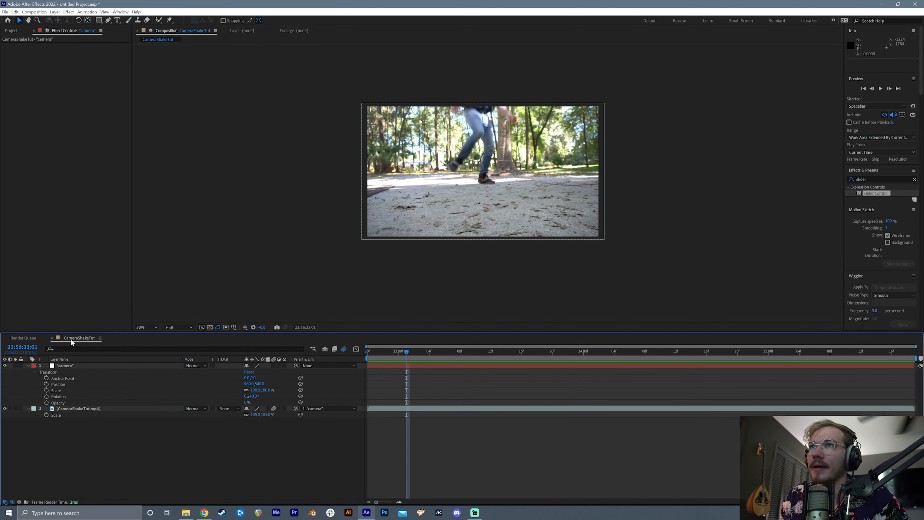
At the start of the composition, add an expression beginning with time* to the camera null's Rotation
{"action": "left_click", "coordinate": [29, 366]}
{"action": "left_click", "coordinate": [60, 365]}
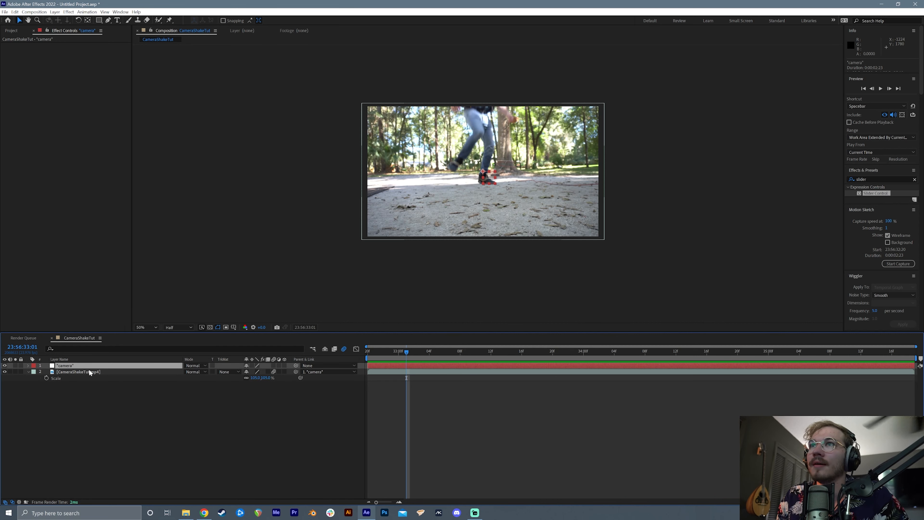
{"action": "left_click", "coordinate": [369, 352]}
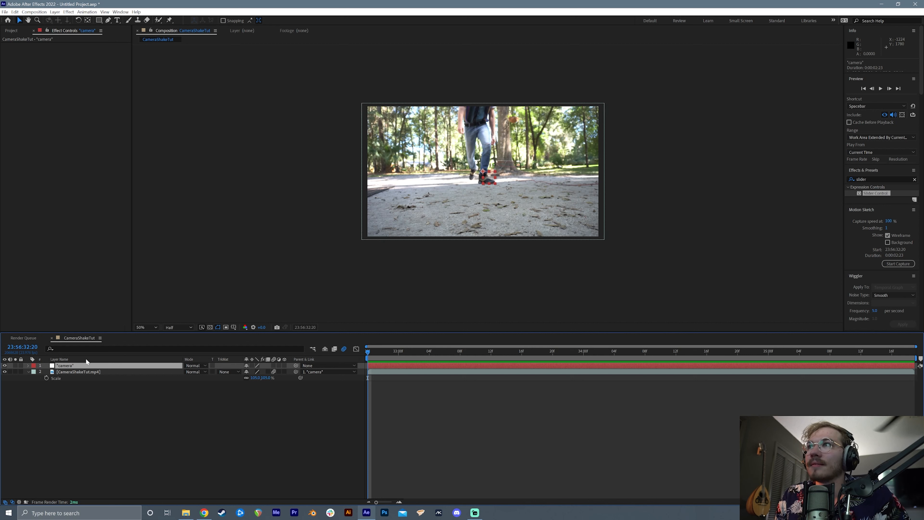
{"action": "key", "text": "r"}
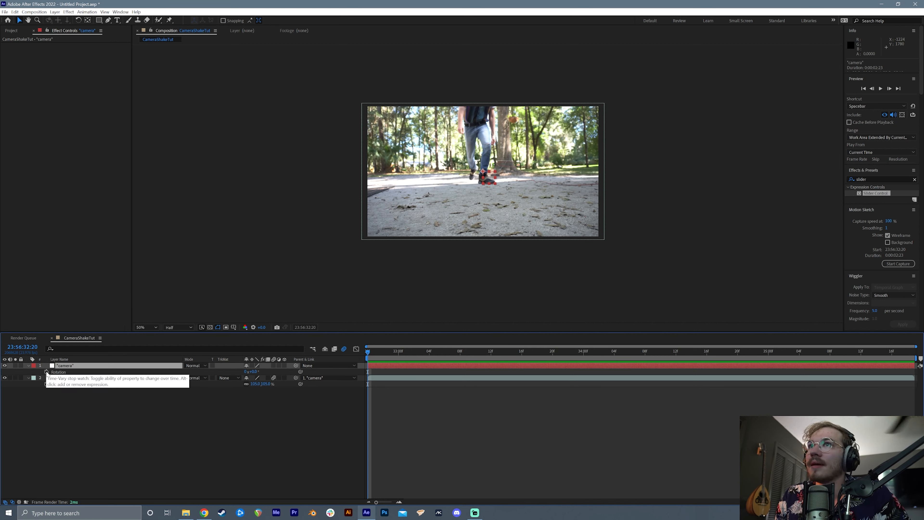
{"action": "left_click", "coordinate": [47, 372], "text": "alt"}
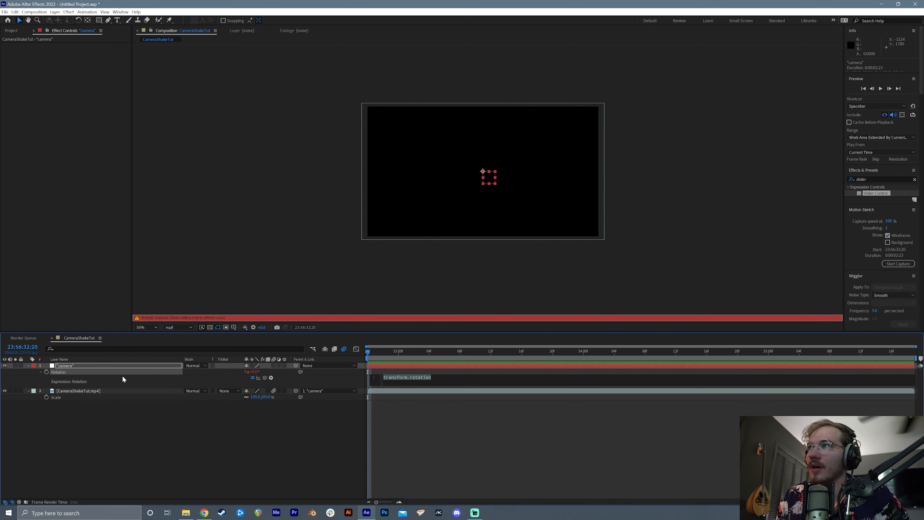
{"action": "type", "text": "time*"}
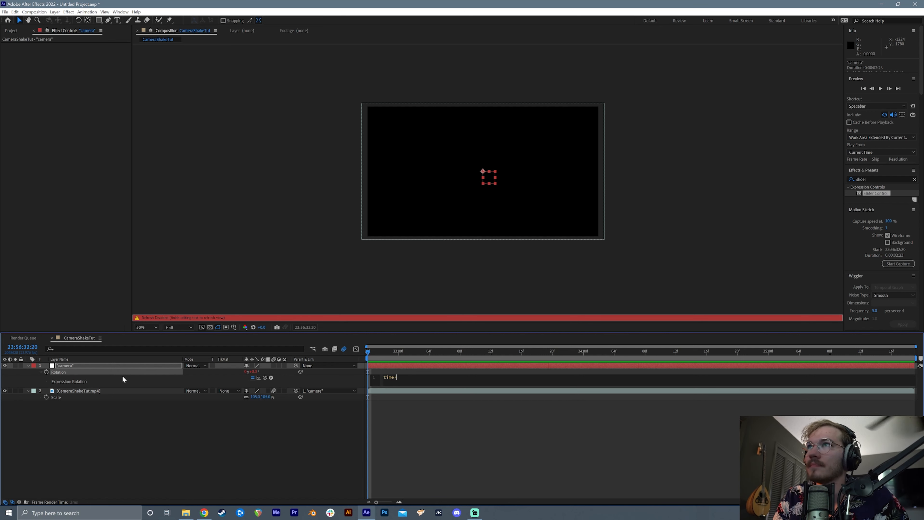
Apply a Slider Control to the camera null and link it into the rotation expression as time*effect("Slider Control")("Slider")
{"action": "left_click_drag", "start_coordinate": [875, 193], "coordinate": [94, 183]}
{"action": "left_click", "coordinate": [394, 382]}
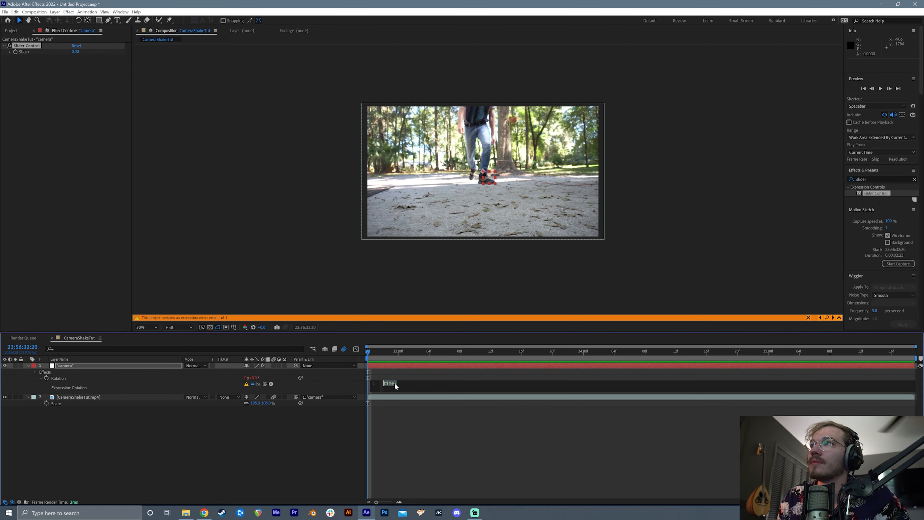
{"action": "left_click_drag", "start_coordinate": [271, 384], "coordinate": [34, 53]}
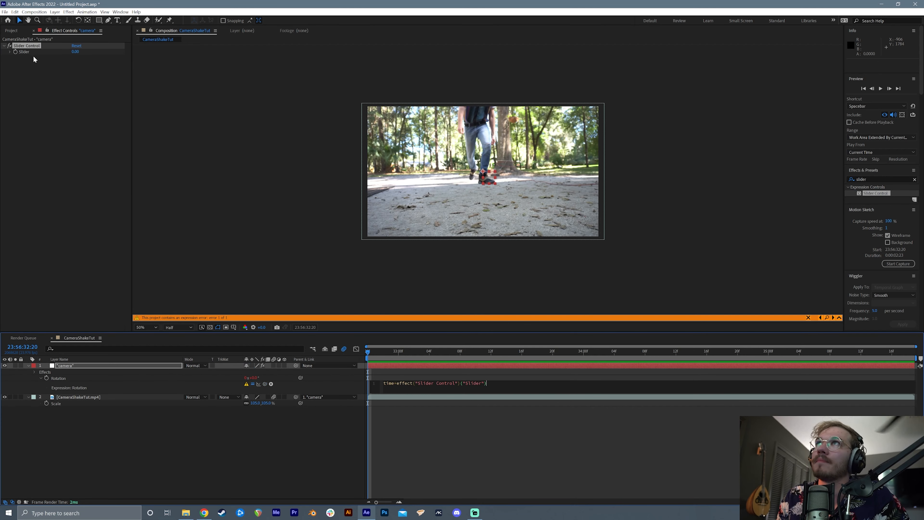
{"action": "left_click", "coordinate": [242, 216]}
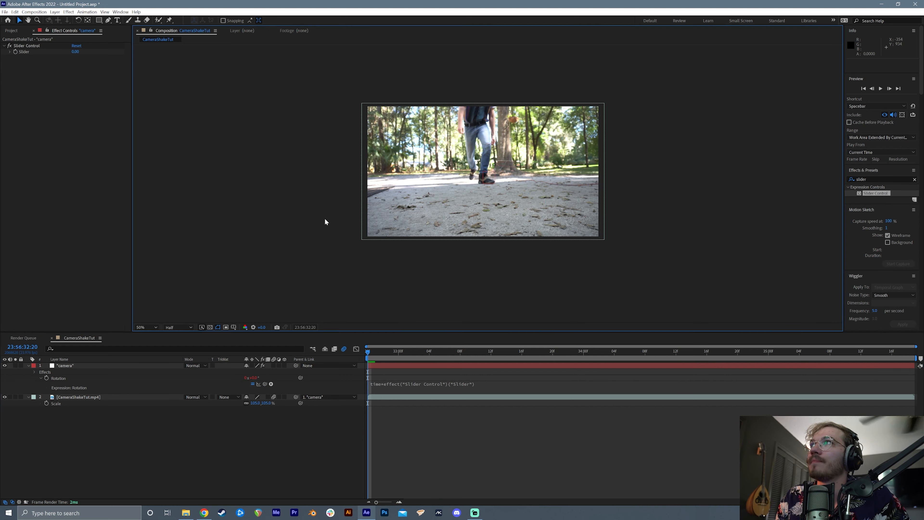
Keyframe the Slider at 0 at 23:56:32:20 and set it to 235 at 23:56:35:04
{"action": "left_click", "coordinate": [15, 53]}
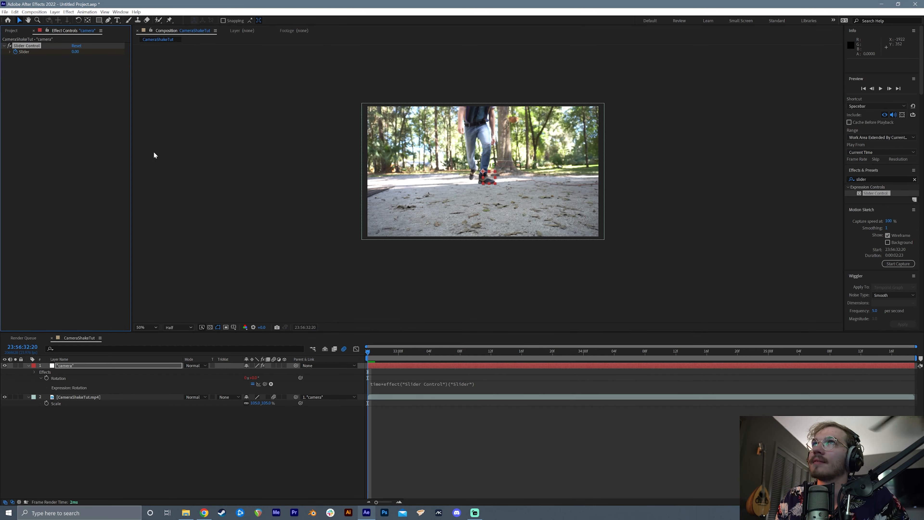
{"action": "key", "text": "space"}
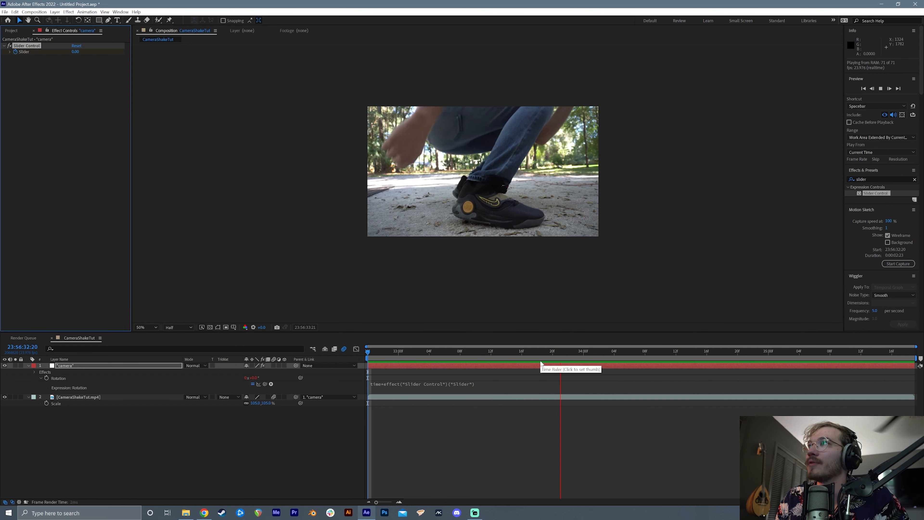
{"action": "key", "text": "space"}
{"action": "left_click_drag", "start_coordinate": [75, 51], "coordinate": [167, 59]}
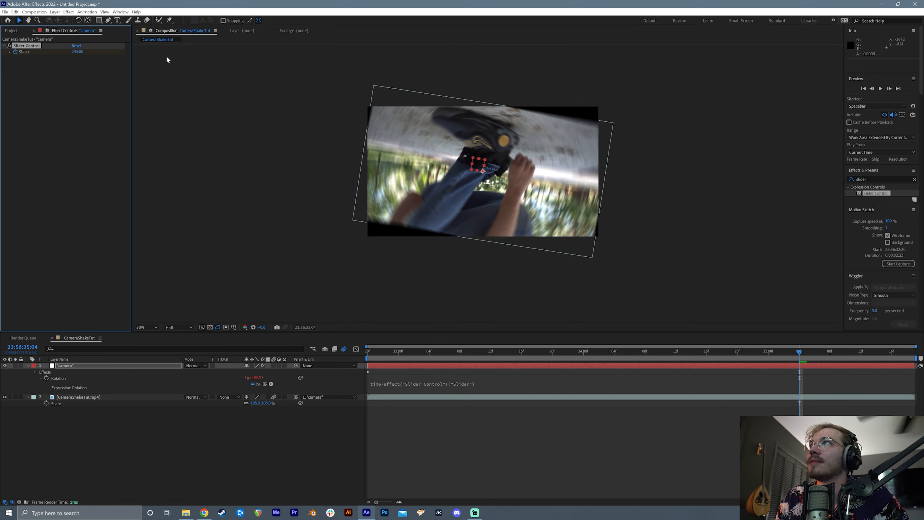
Preview the slider-driven rotation from the start of the composition, and select the camera null's Rotation property
{"action": "left_click_drag", "start_coordinate": [779, 353], "coordinate": [334, 385]}
{"action": "key", "text": "space"}
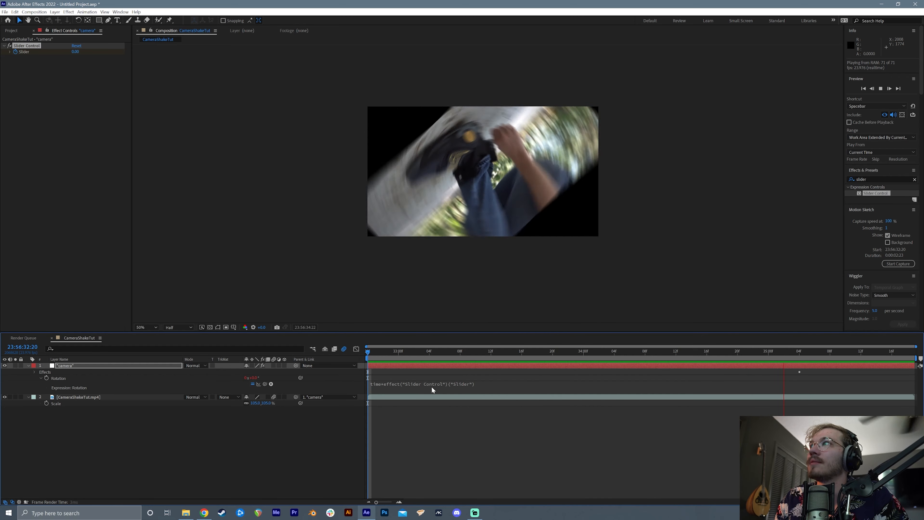
{"action": "key", "text": "space"}
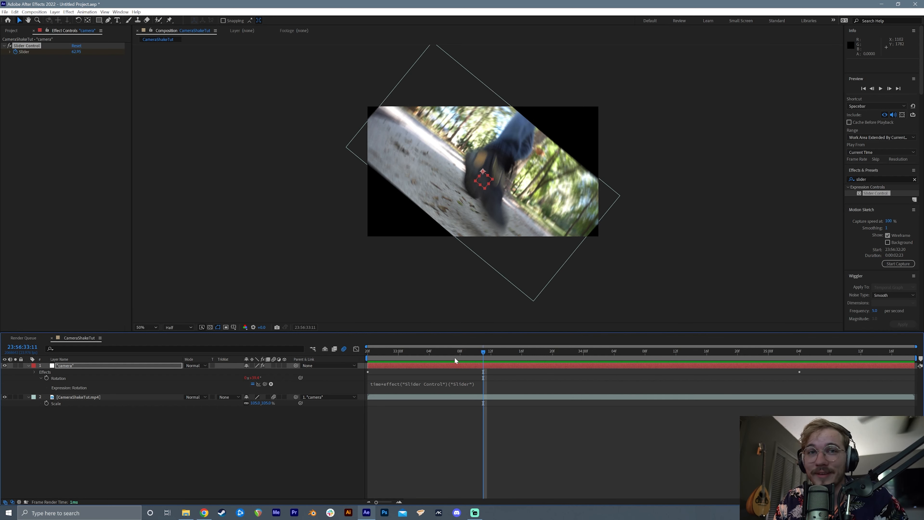
{"action": "left_click", "coordinate": [58, 379]}
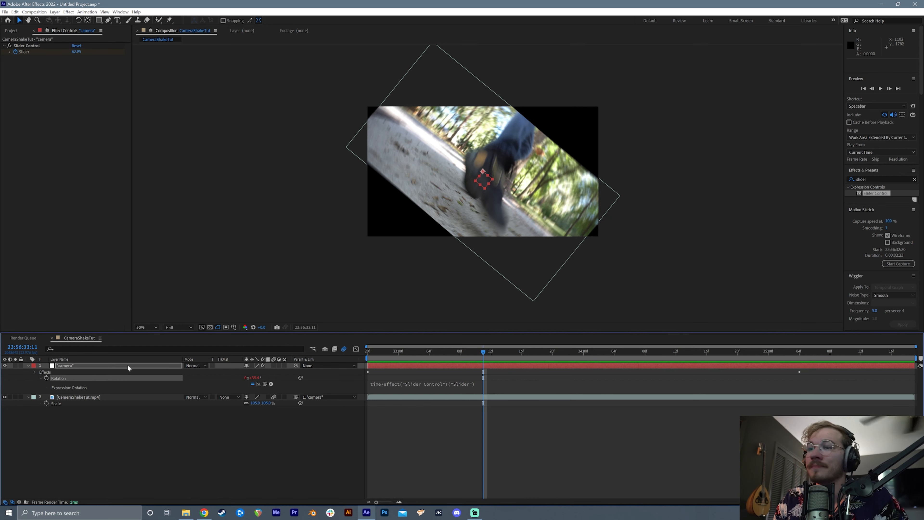